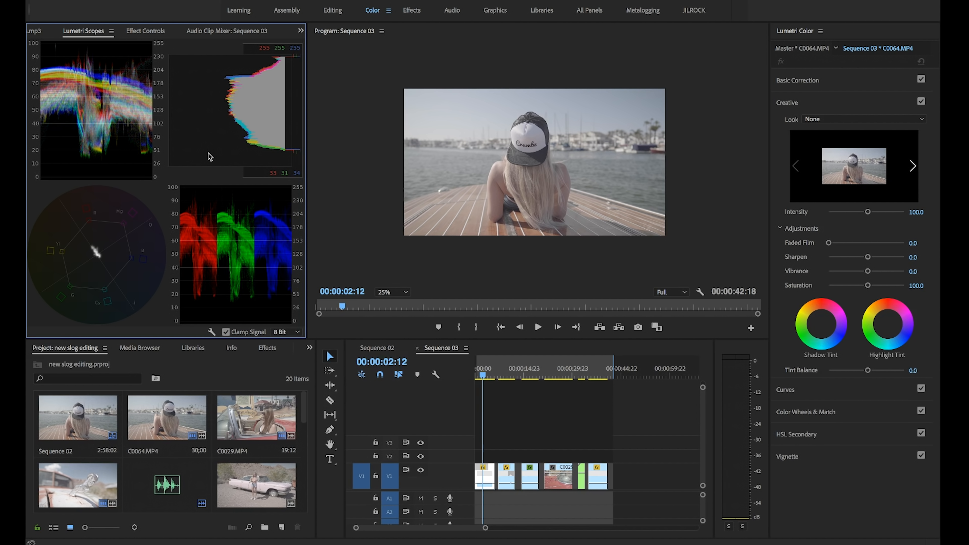
right_click(210, 156)
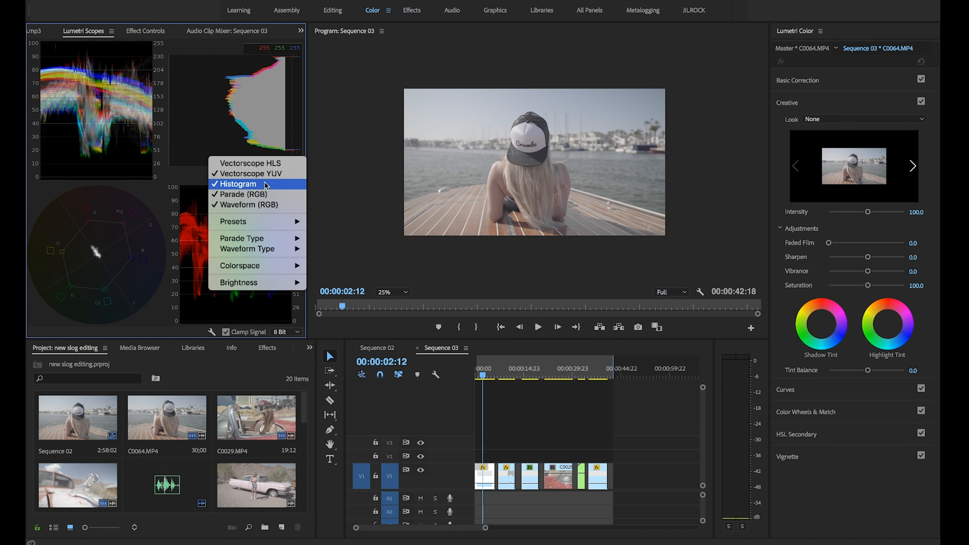
left_click(340, 187)
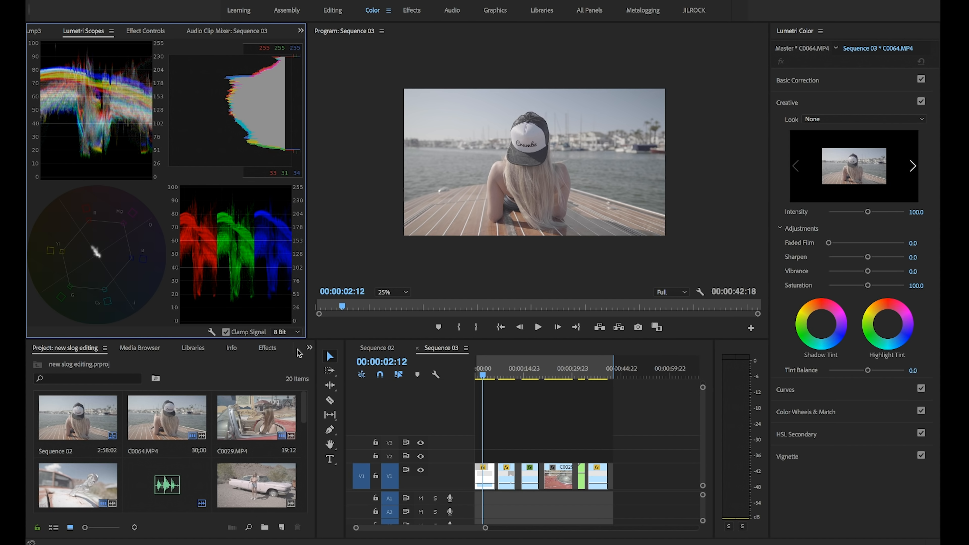
Step: Create a 3840 × 2160 adjustment layer with a 23.976 fps timebase and square pixels
left_click(282, 529)
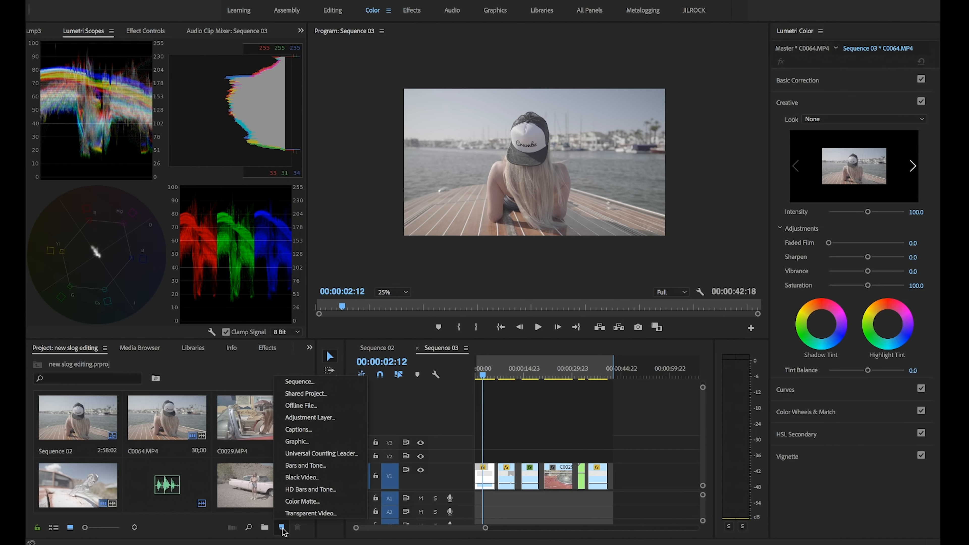
left_click(329, 420)
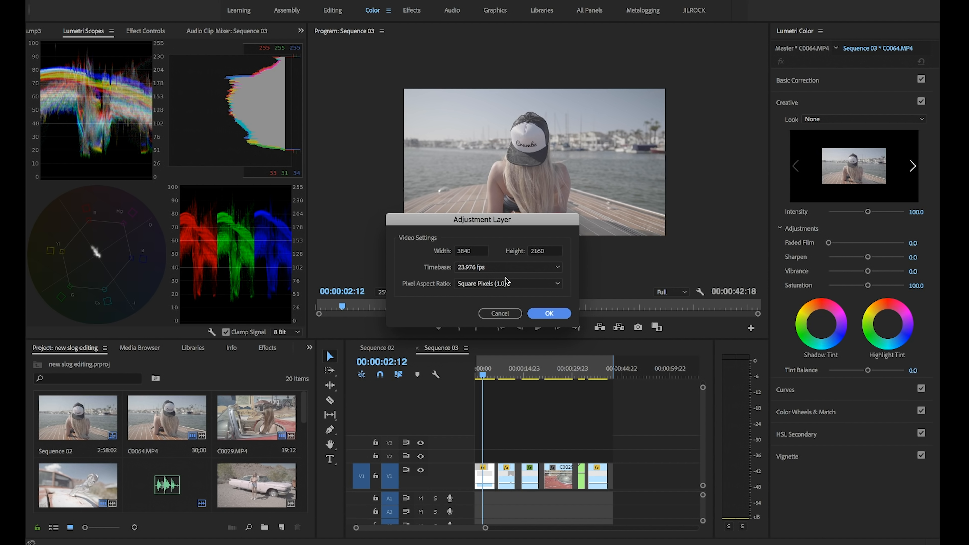
left_click(539, 313)
Step: Place the adjustment layer on V2 above every clip in Sequence 03, fitting each copy to the length of its clip
left_click_drag(228, 494, 531, 458)
left_click(485, 458)
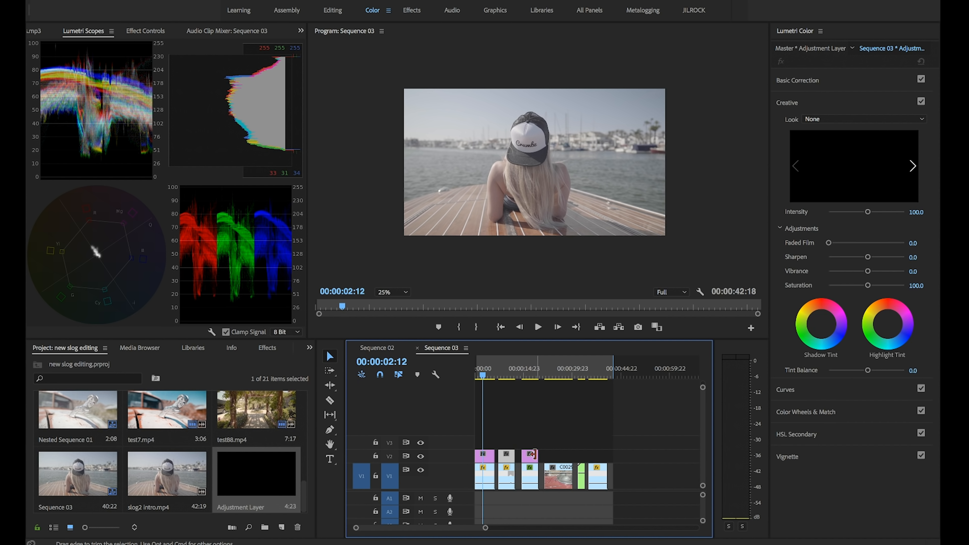
left_click_drag(538, 458, 612, 457)
left_click_drag(485, 529, 463, 529)
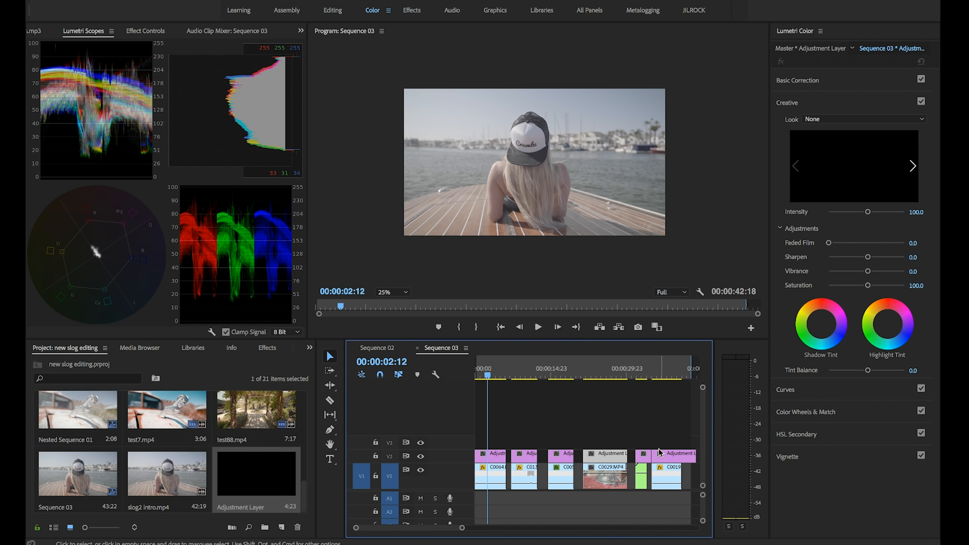
left_click_drag(661, 453, 691, 460)
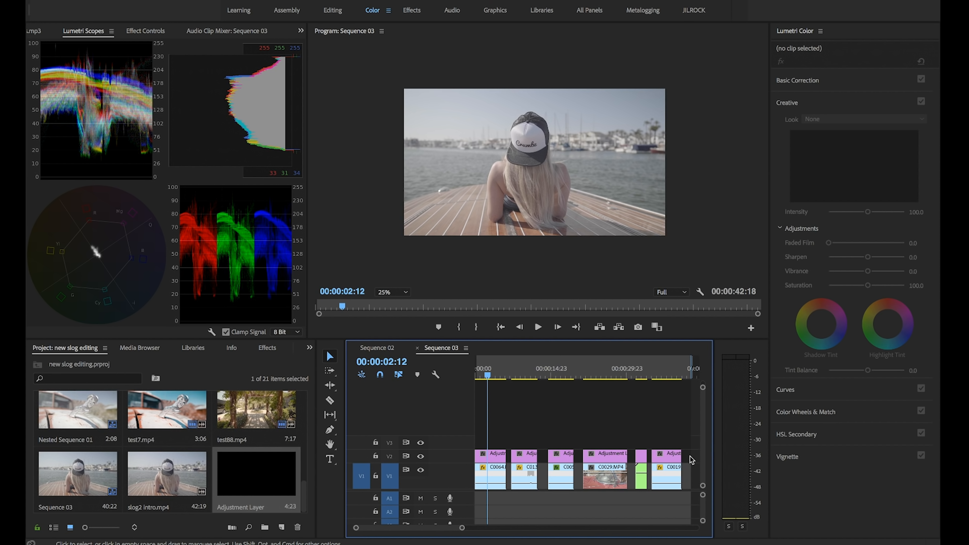
Step: Shape a slight S-curve in the RGB curves of the first adjustment layer, lowering shadows and lifting midtones, and compare before and after
left_click(491, 458)
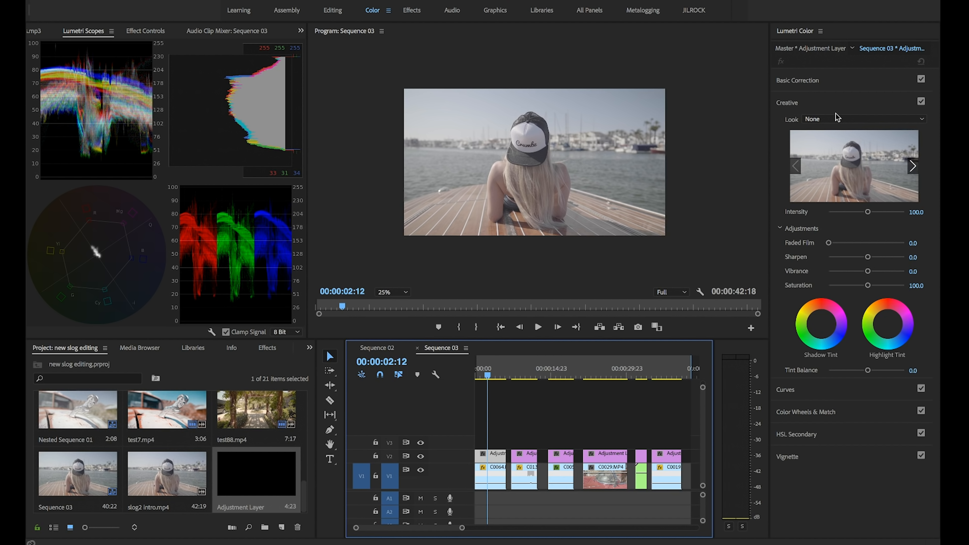
left_click(833, 85)
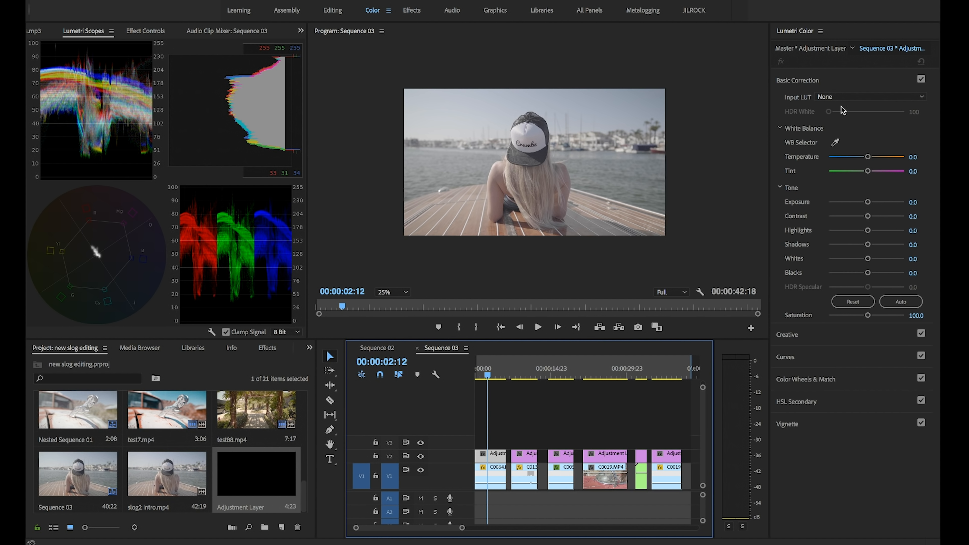
left_click(836, 357)
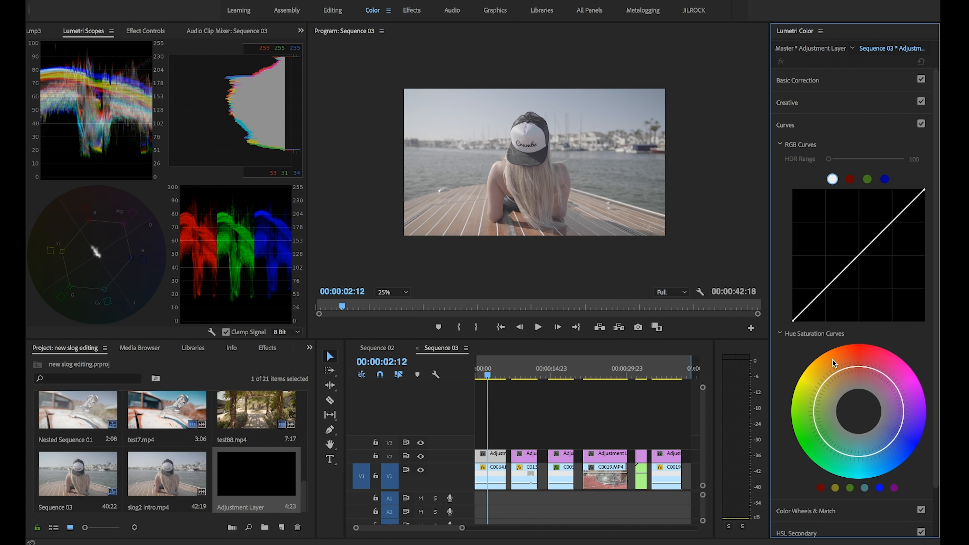
left_click(826, 289)
left_click_drag(826, 289, 831, 301)
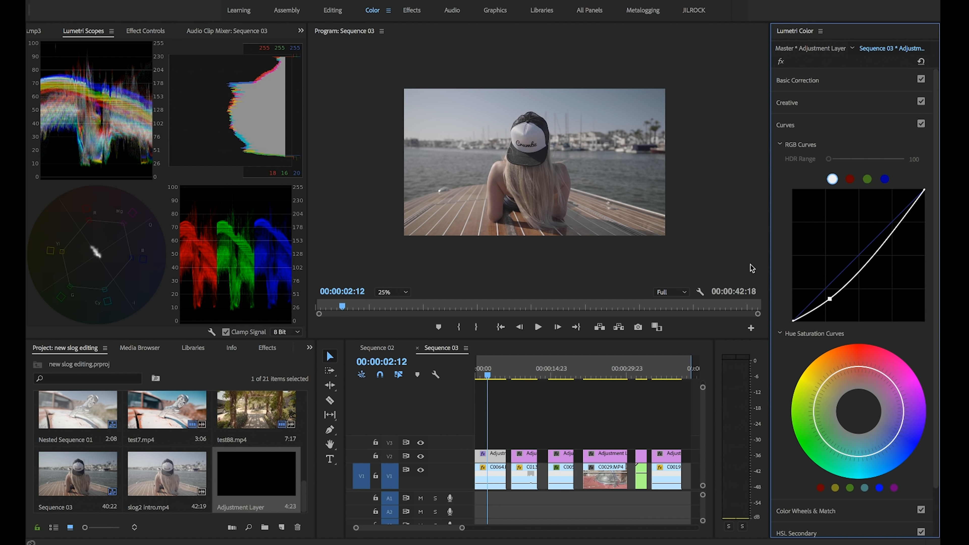
left_click_drag(864, 269, 860, 257)
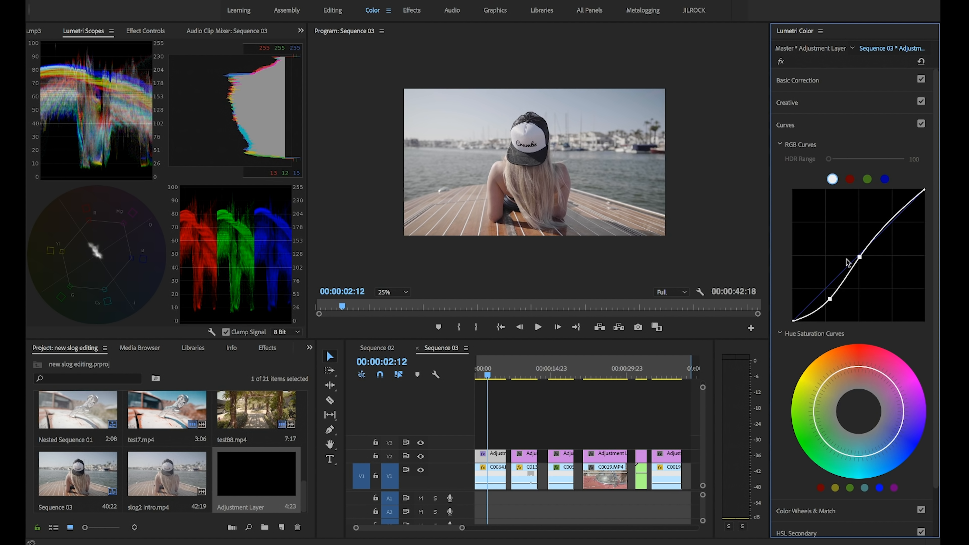
left_click(424, 457)
left_click(424, 457)
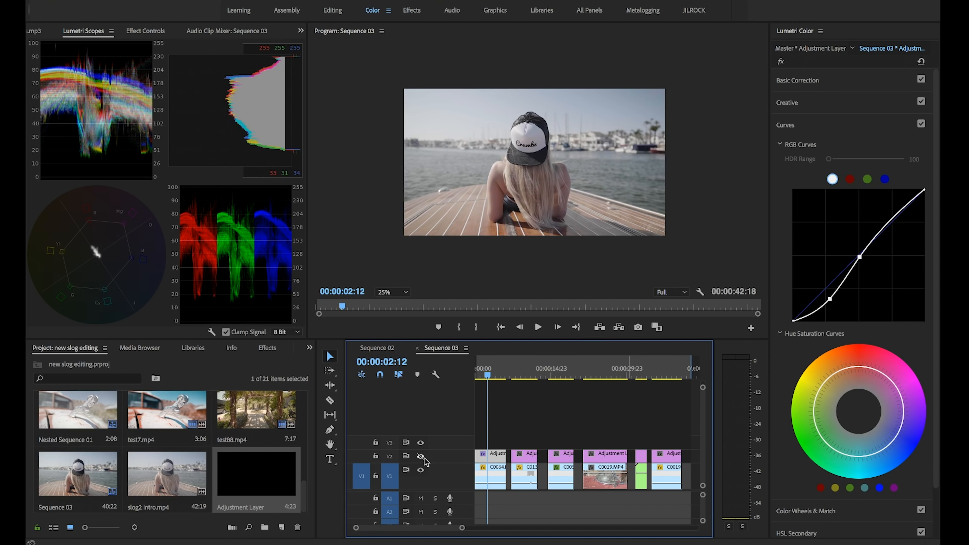
left_click(424, 457)
left_click(425, 457)
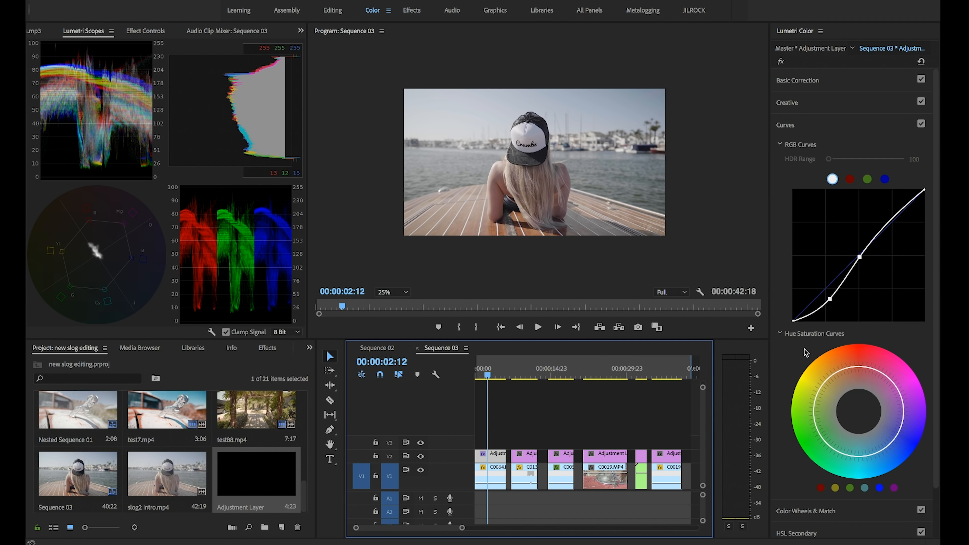
Step: Set Blacks to -54.3, Shadows to -32.9, Highlights to 18.6, Whites to 15.7 and Contrast to 28.6 in Basic Correction, then compare before and after
left_click(865, 87)
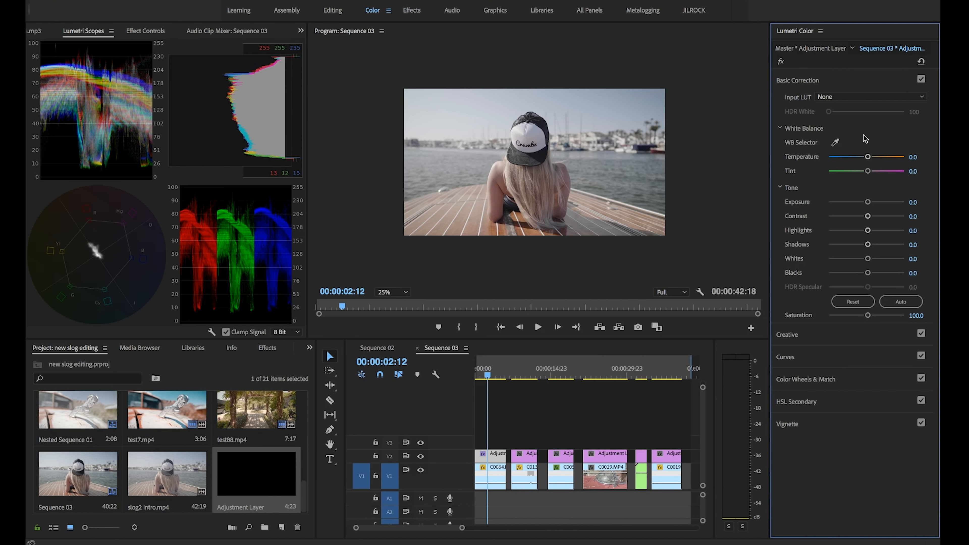
left_click_drag(868, 272, 844, 267)
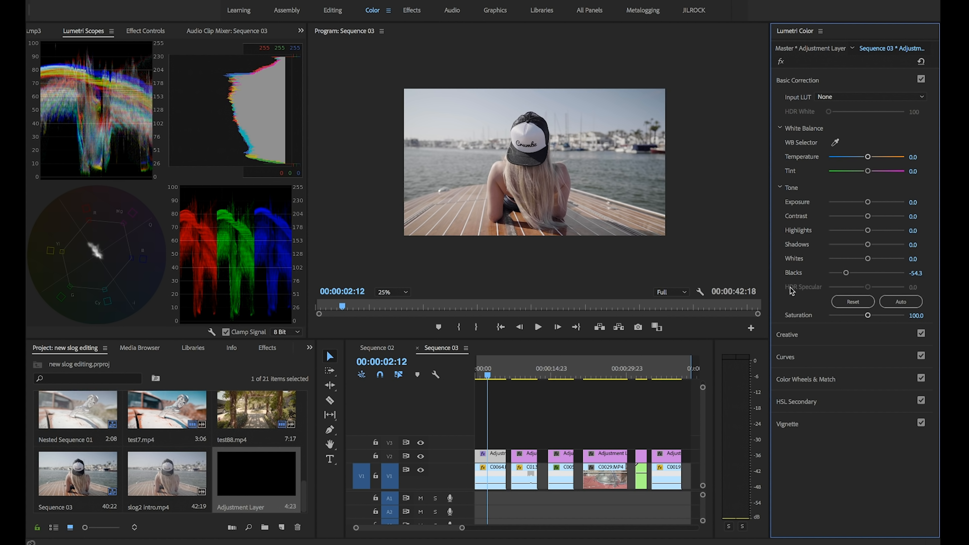
left_click_drag(869, 246, 855, 247)
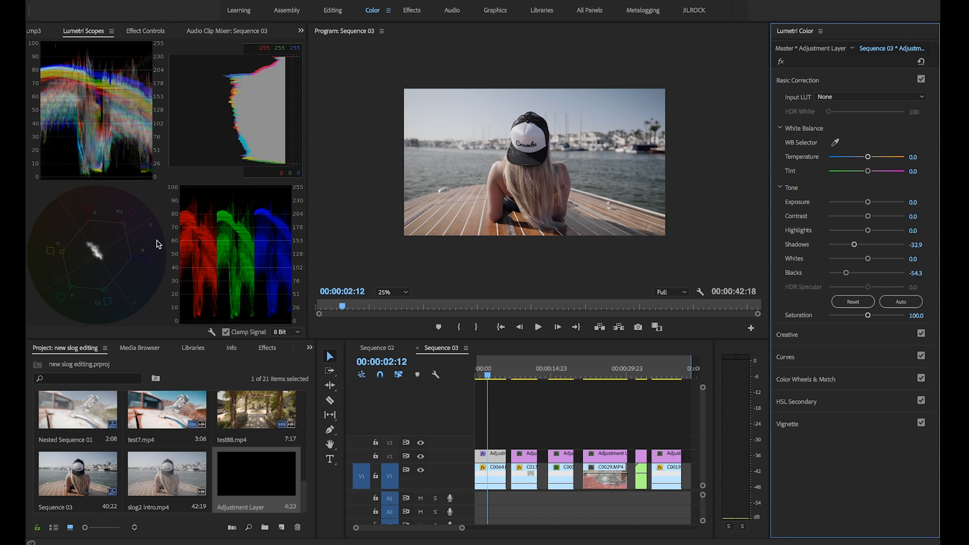
left_click_drag(868, 231, 873, 258)
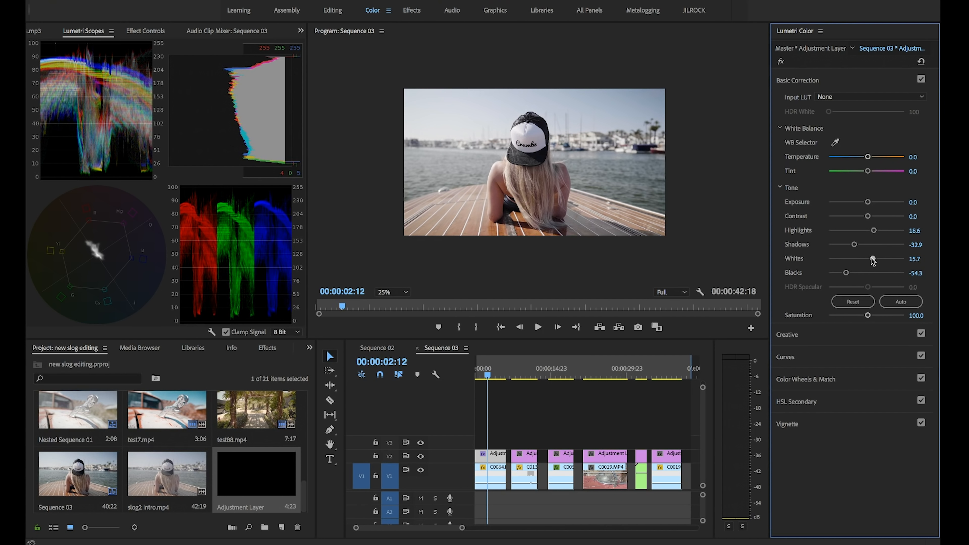
left_click_drag(868, 216, 878, 216)
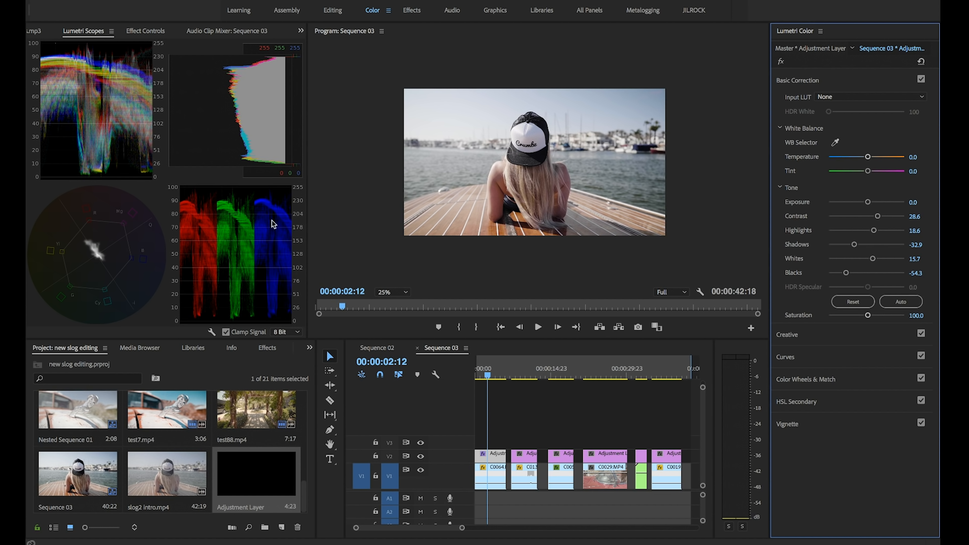
left_click(421, 457)
left_click(421, 457)
left_click(420, 456)
left_click(421, 457)
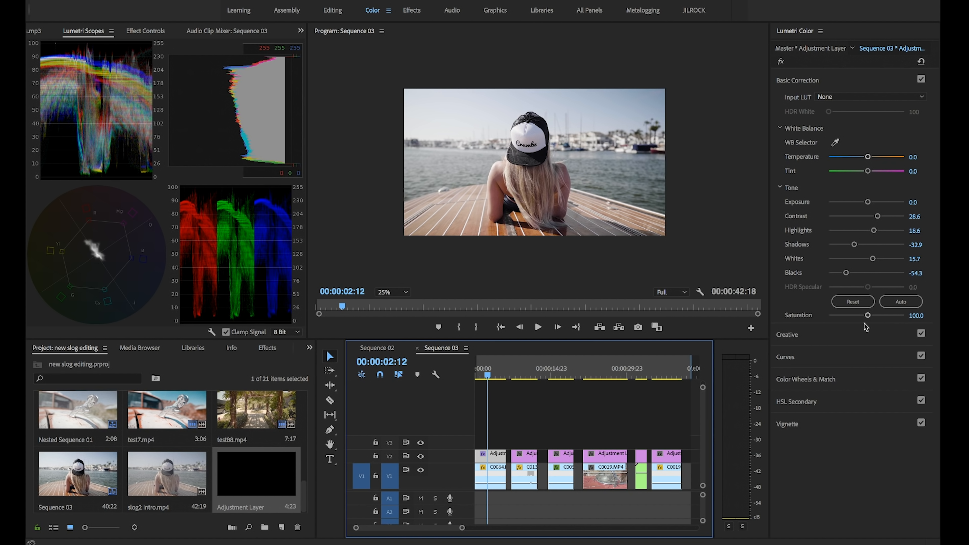
Step: Raise the Basic Correction saturation to 150 and compare the graded shot with the original by toggling V2 visibility
left_click_drag(869, 316, 887, 321)
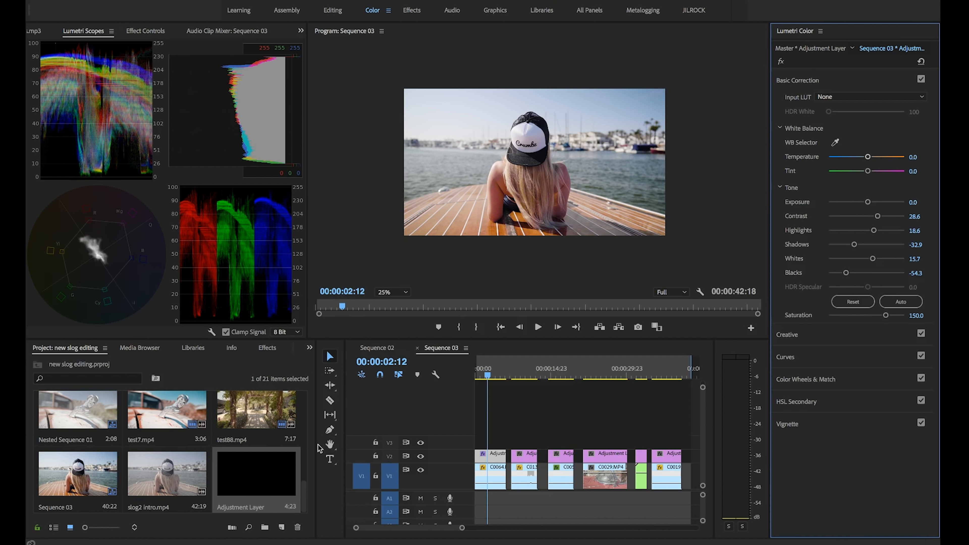
left_click(421, 457)
left_click(421, 457)
left_click(421, 457)
left_click(421, 457)
left_click(421, 456)
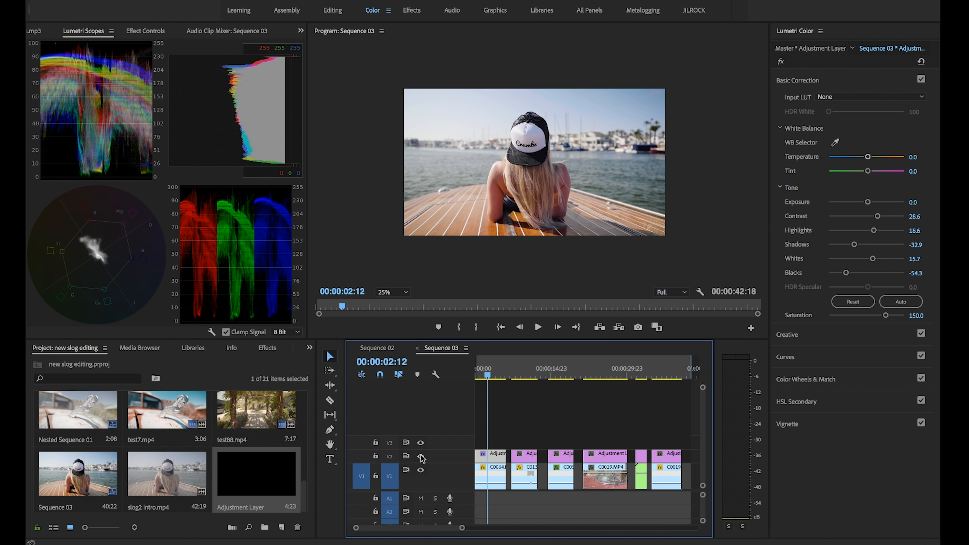
left_click(421, 456)
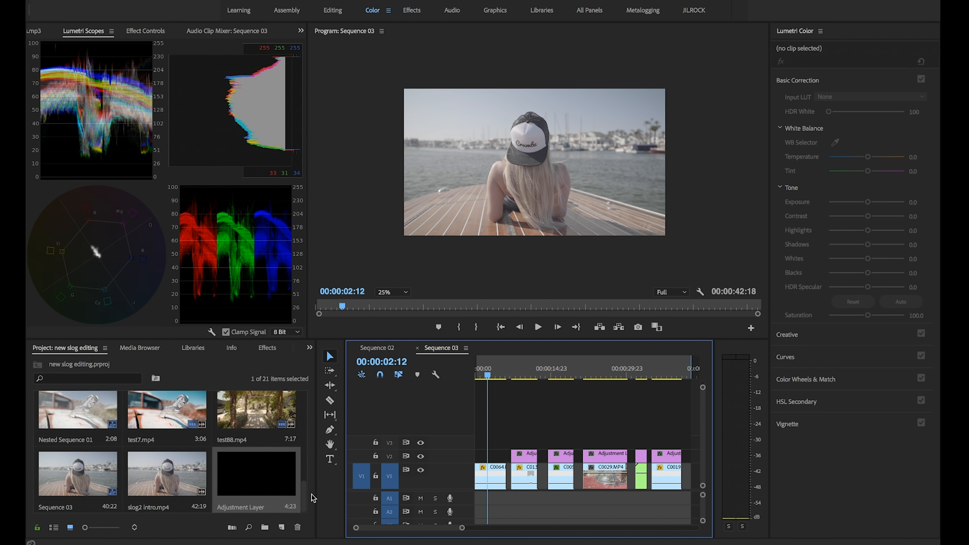
Step: Replace the graded adjustment layer above the first clip with a fresh one and apply the Slog2 Water creative look to it
left_click_drag(256, 480, 507, 455)
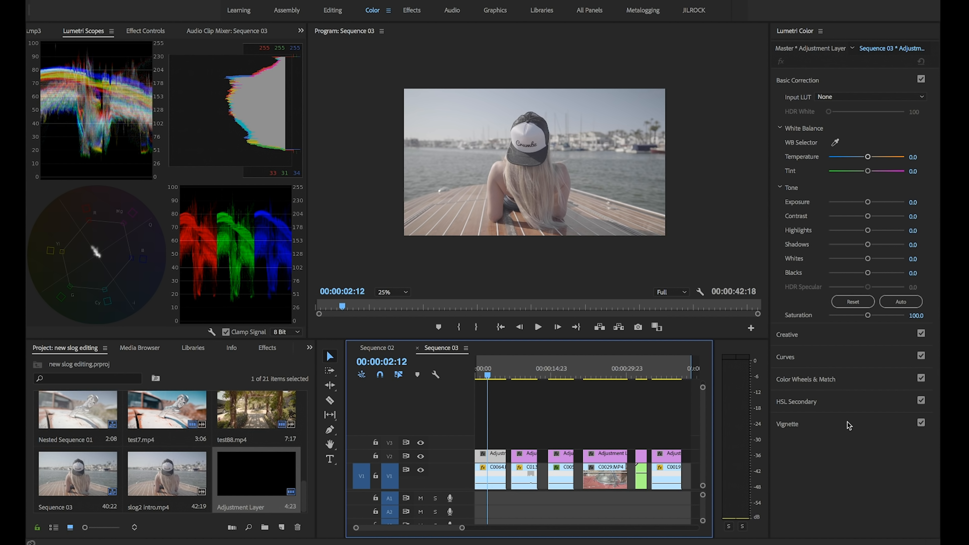
left_click(853, 361)
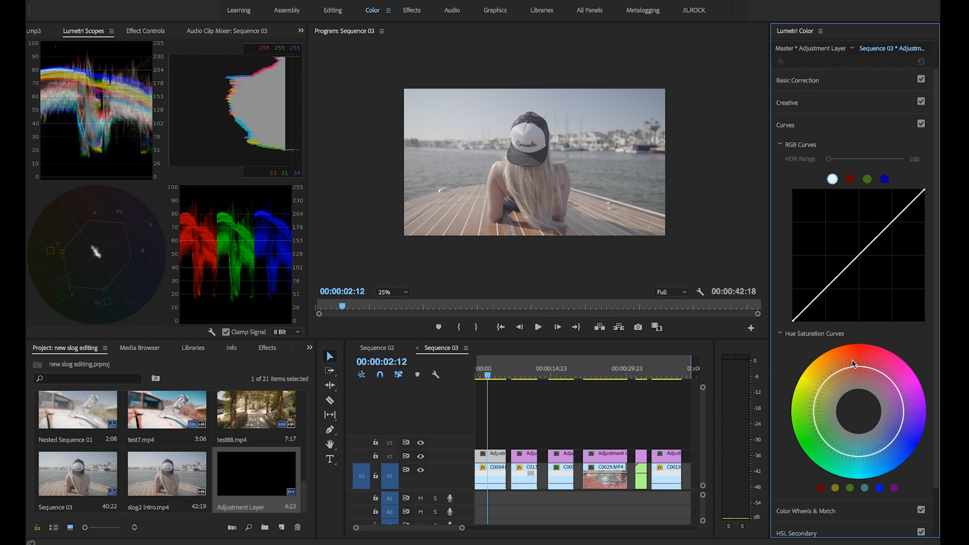
left_click(852, 106)
left_click(922, 120)
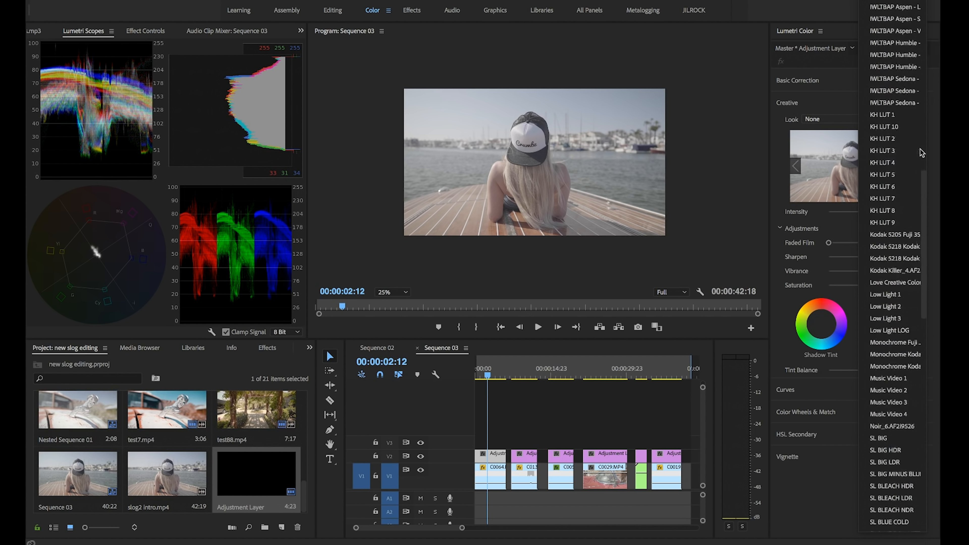
scroll(922, 152, "down", 15)
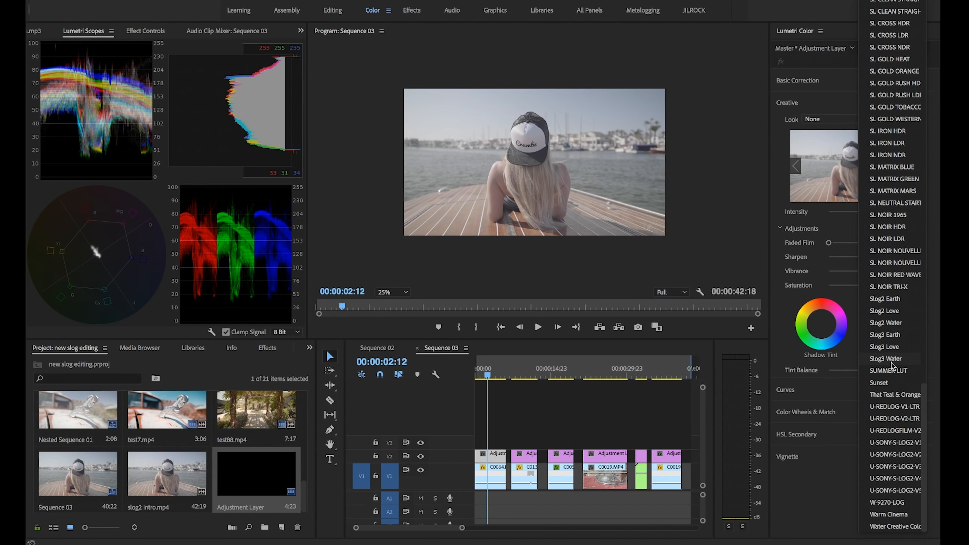
left_click(890, 323)
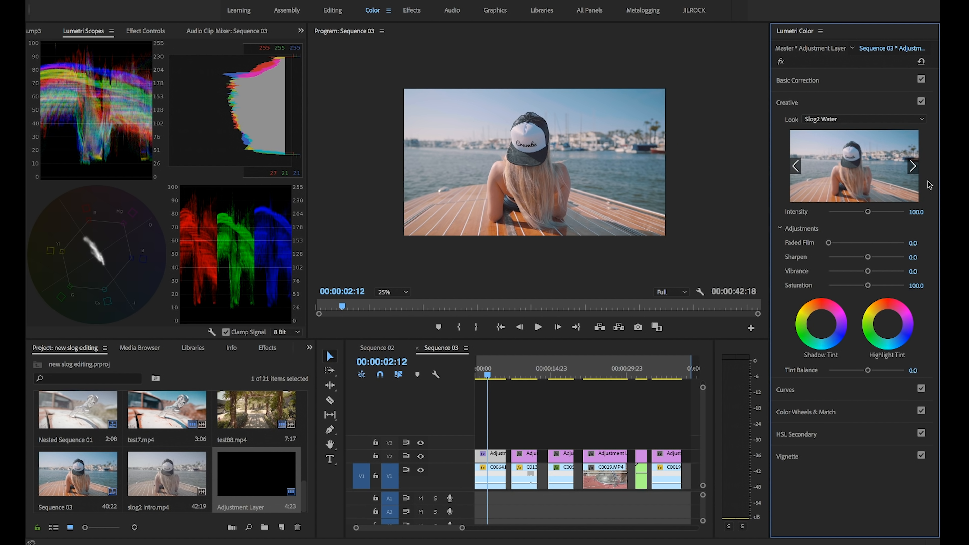
Step: Set the look's intensity to 70, vibrance to 24.3 and creative saturation to 115.7
mouse_move(867, 214)
left_mouse_down()
mouse_move(831, 217)
mouse_move(856, 218)
left_mouse_up()
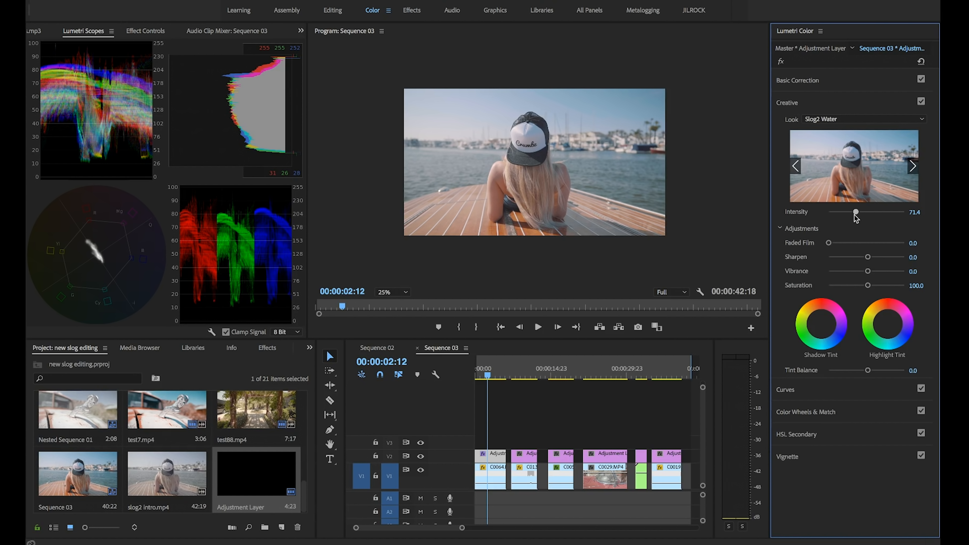
mouse_move(867, 272)
left_mouse_down()
mouse_move(877, 272)
mouse_move(870, 286)
left_mouse_up()
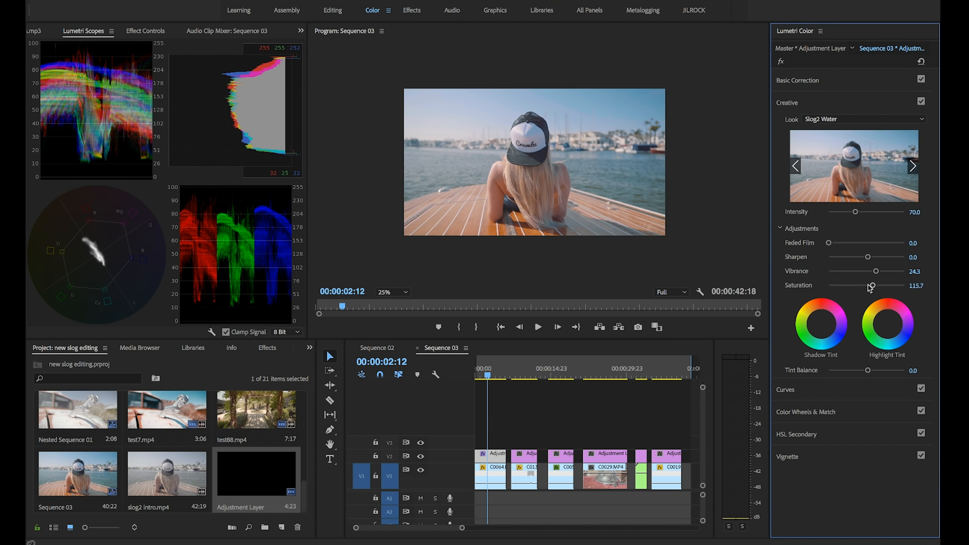
Step: Add a gentle S-curve to the RGB curves over the Slog2 Water look, lowering shadows and lifting midtones, and compare before and after
left_click(804, 390)
left_click_drag(826, 289, 828, 296)
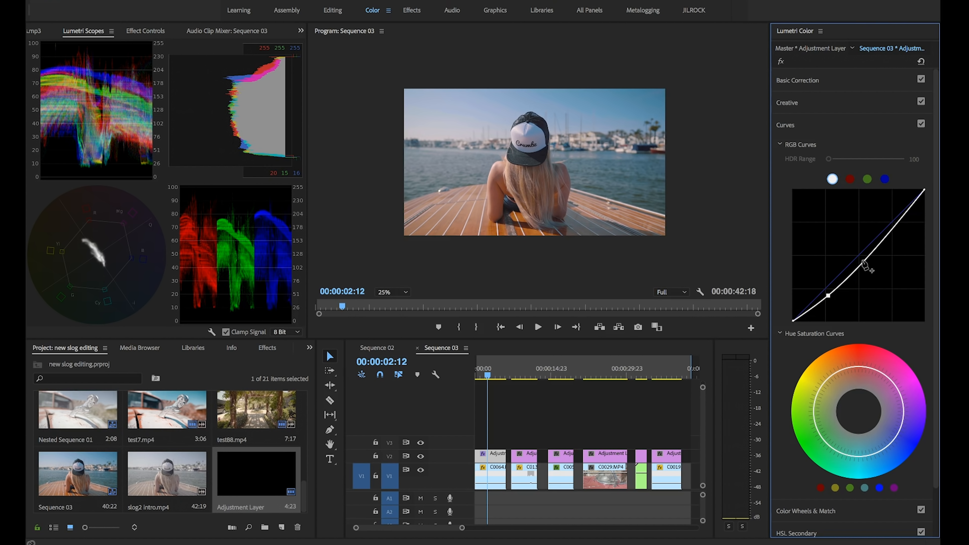
left_click_drag(863, 260, 862, 255)
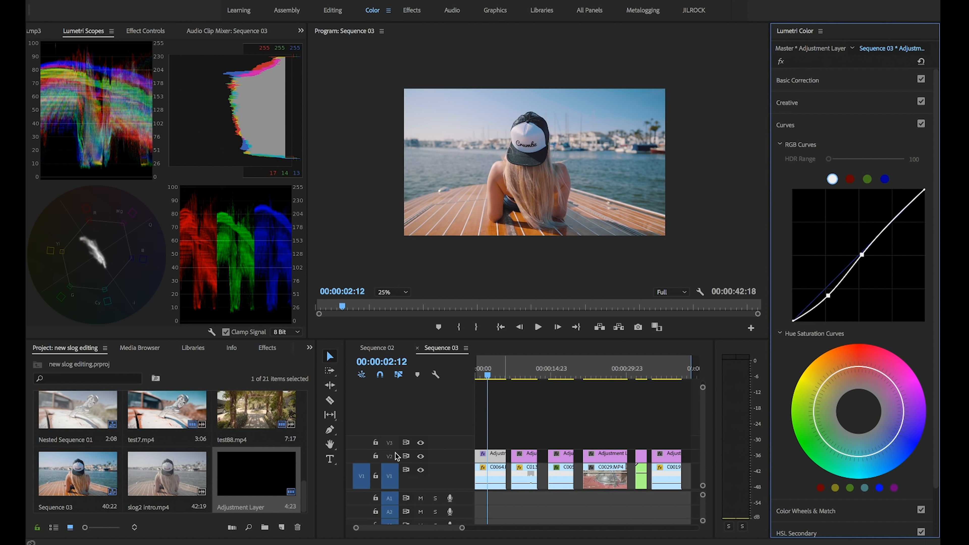
left_click(421, 457)
left_click(421, 458)
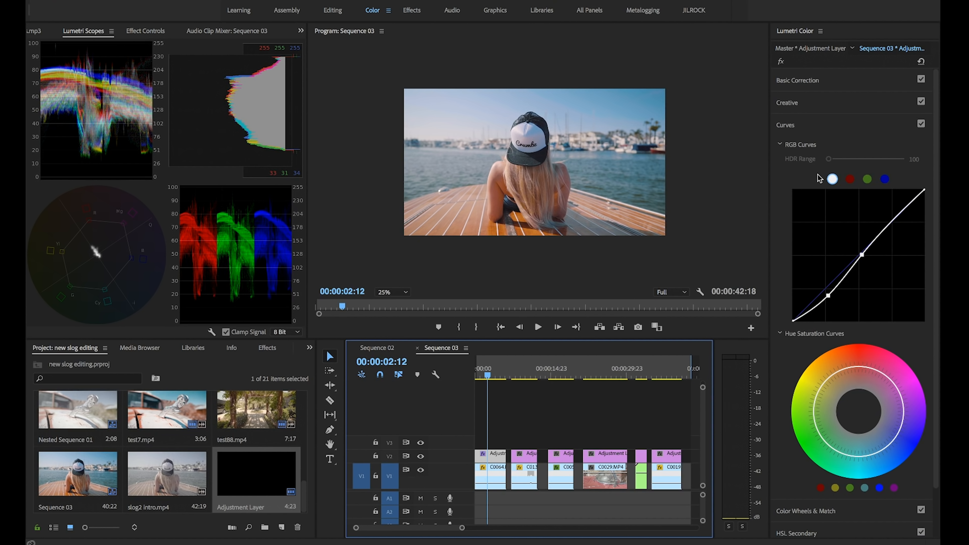
Step: Set Contrast to 25.7, Blacks to -44.3, Shadows to -12.9 and Highlights to 20 in Basic Correction, and hide V2 to compare with the original
left_click(867, 84)
left_click_drag(871, 219, 878, 218)
left_click_drag(868, 274, 875, 235)
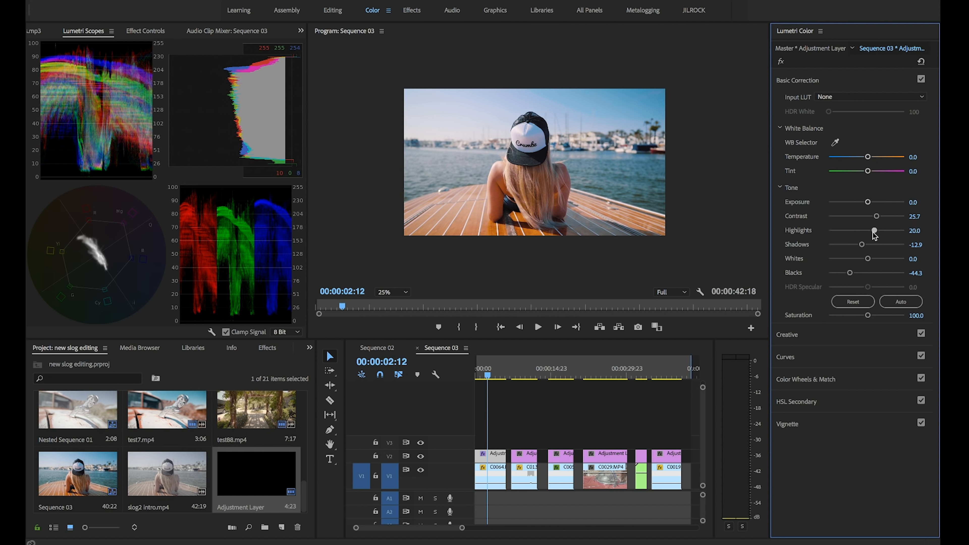
left_click(421, 457)
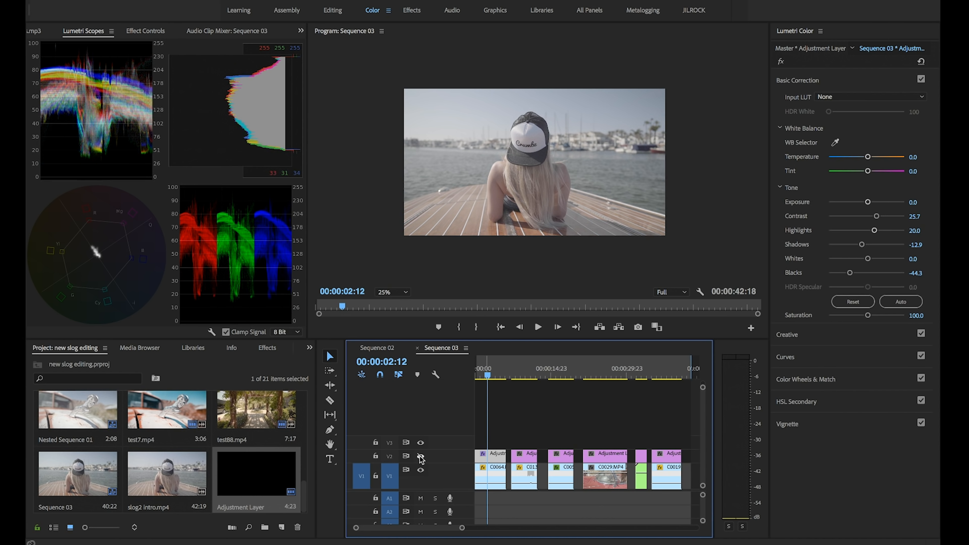
Step: Make V2 visible again and play back the graded first clip
left_click(421, 457)
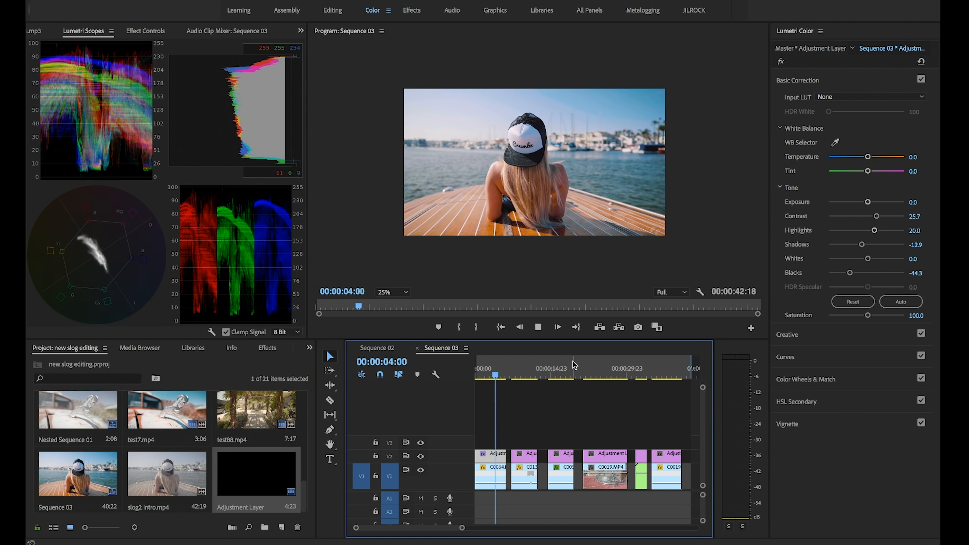
left_click(539, 329)
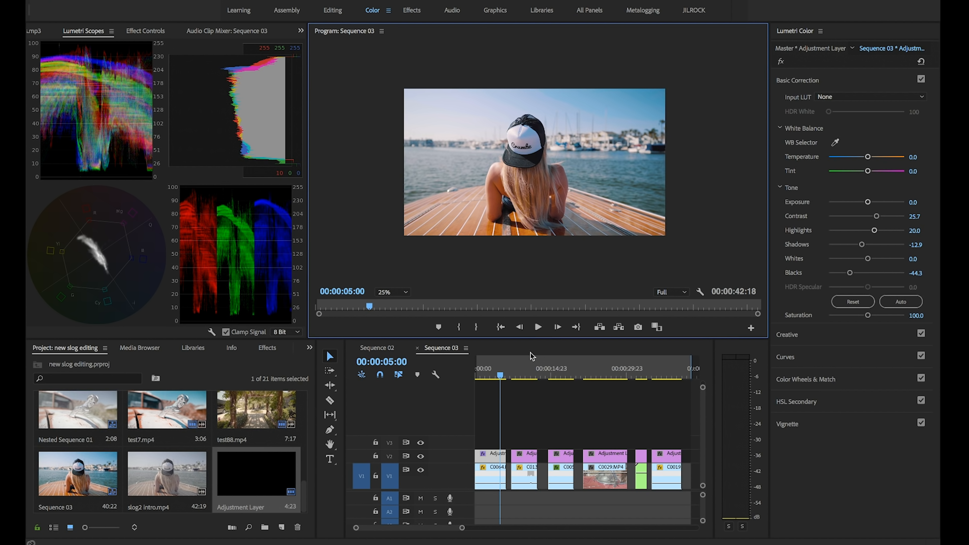
Step: Add a gentle S-curve to the RGB curves of the adjustment layer above the second clip, lowering shadows and lifting midtones, and compare before and after
left_click_drag(497, 376, 517, 380)
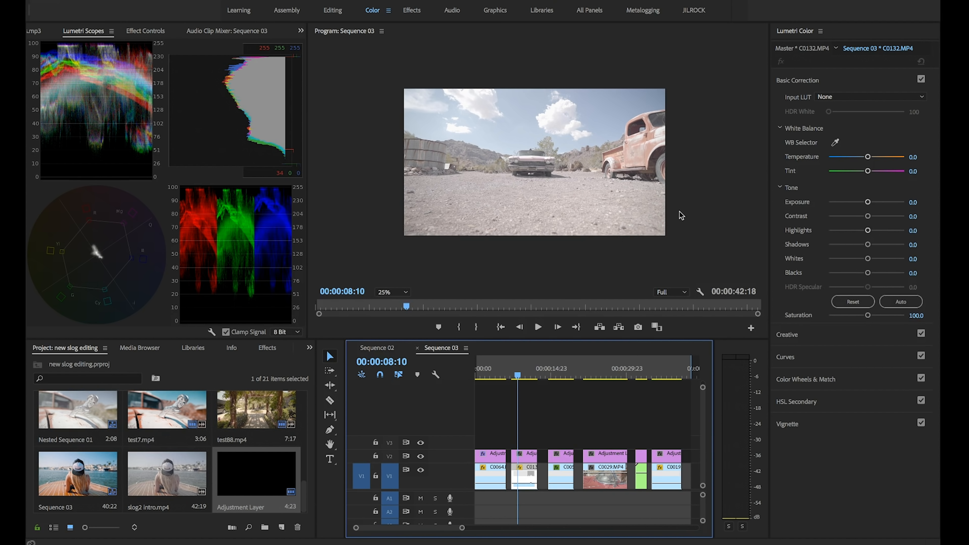
left_click(530, 457)
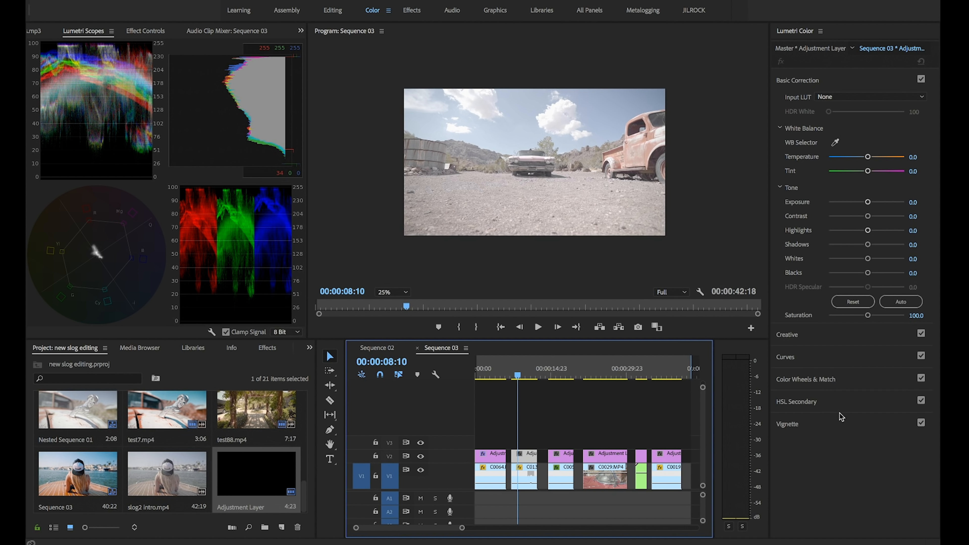
left_click(844, 357)
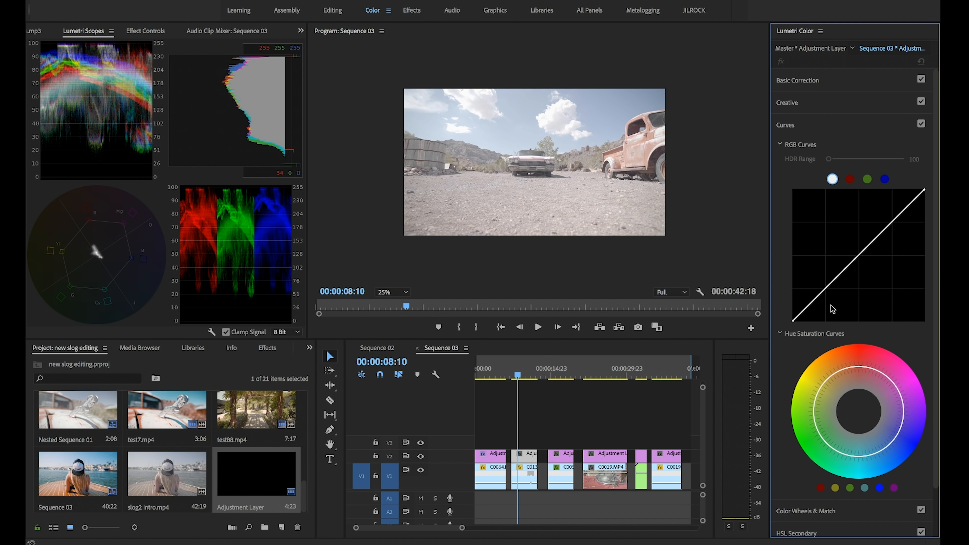
left_click_drag(828, 291, 826, 301)
left_click(865, 265)
left_click_drag(865, 265, 861, 258)
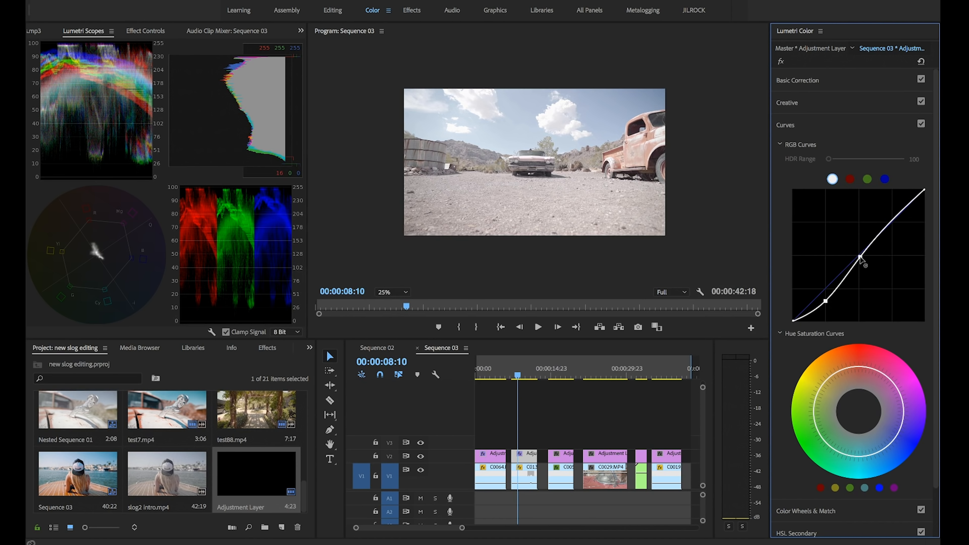
left_click(421, 458)
left_click(421, 458)
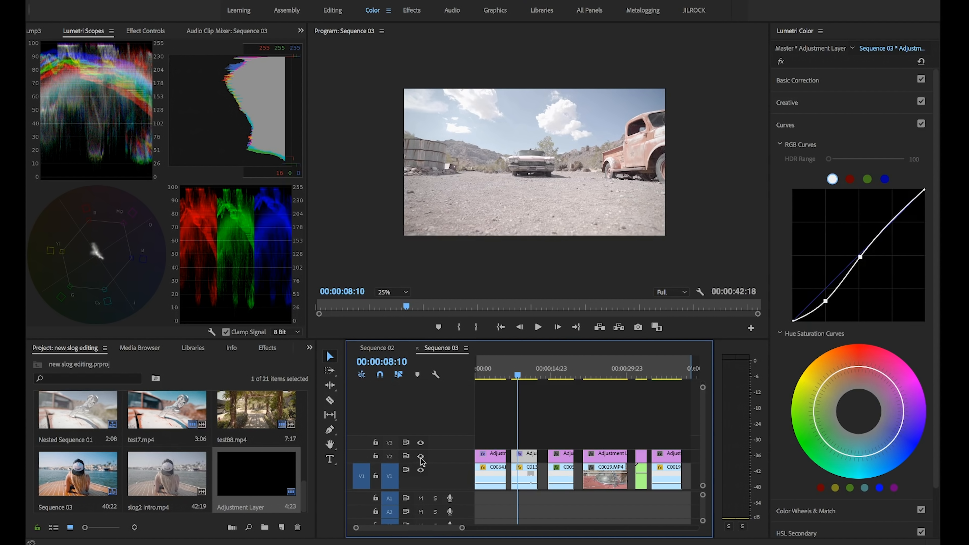
Step: In Basic Correction, set Blacks to -42.9, Shadows to -62.9, Whites and Highlights to -15.7, Contrast to 20 and Saturation to 150
left_click(860, 81)
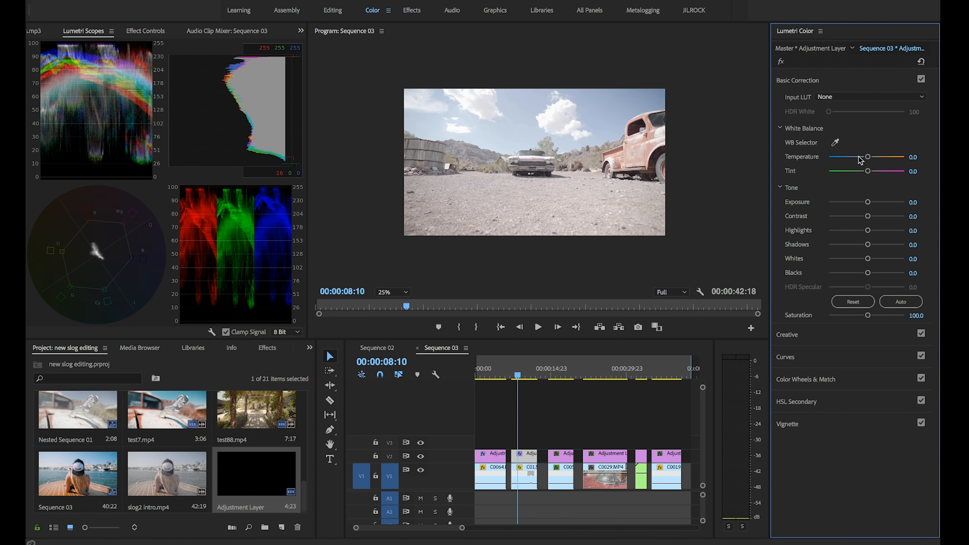
left_click_drag(869, 273, 851, 274)
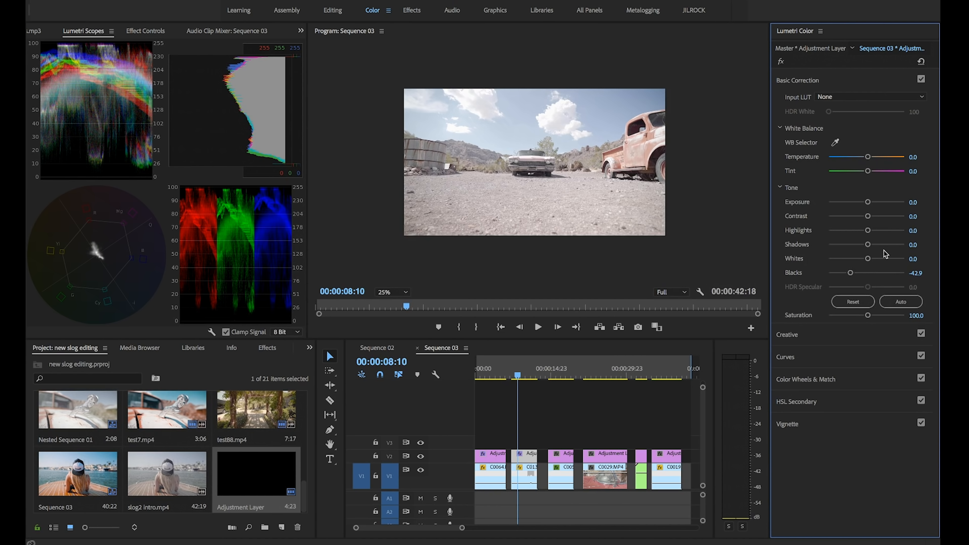
left_click_drag(869, 248, 842, 245)
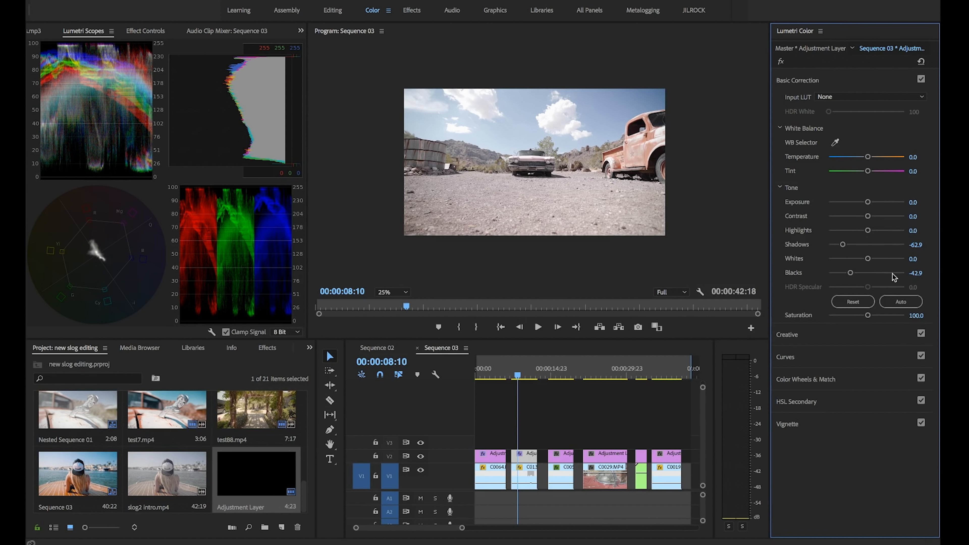
left_click_drag(870, 263, 873, 217)
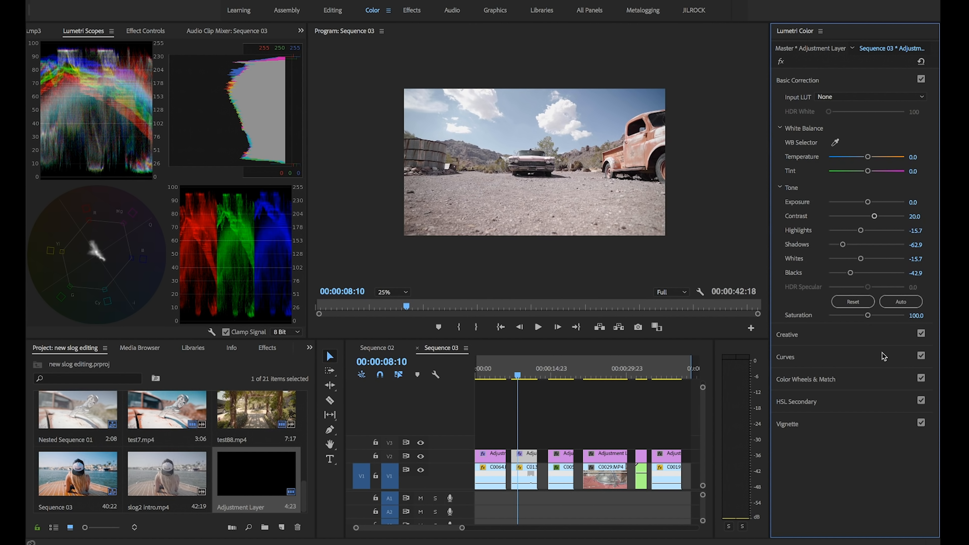
left_click_drag(870, 320, 887, 321)
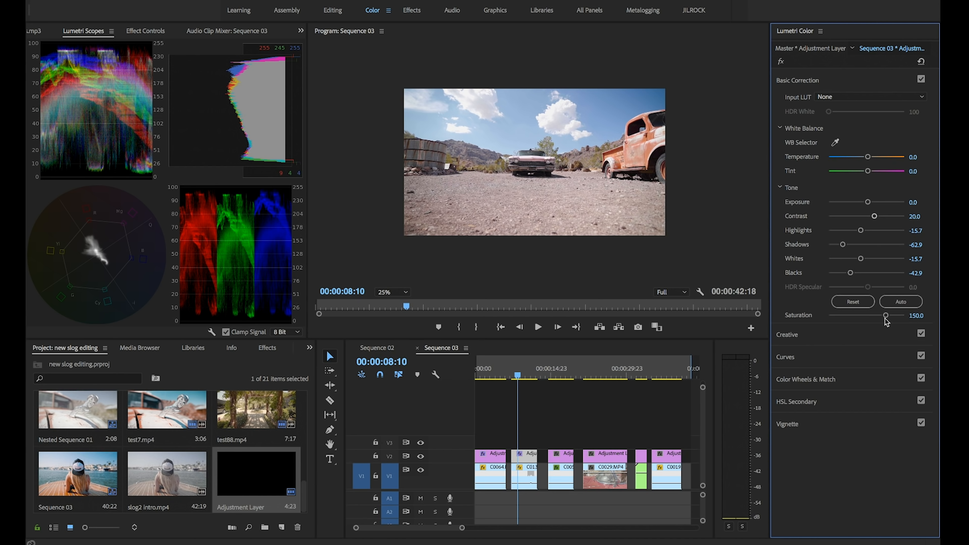
Step: Compare the desert car shot with and without its grade by toggling V2 visibility repeatedly
left_click(421, 456)
left_click(420, 457)
left_click(420, 457)
left_click(421, 456)
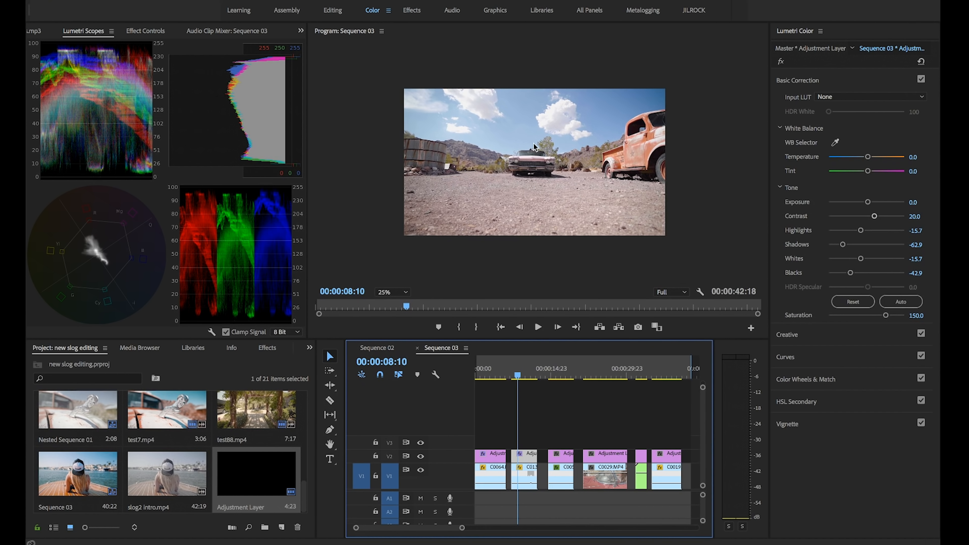
left_click(421, 456)
left_click(421, 456)
left_click(421, 457)
left_click(421, 457)
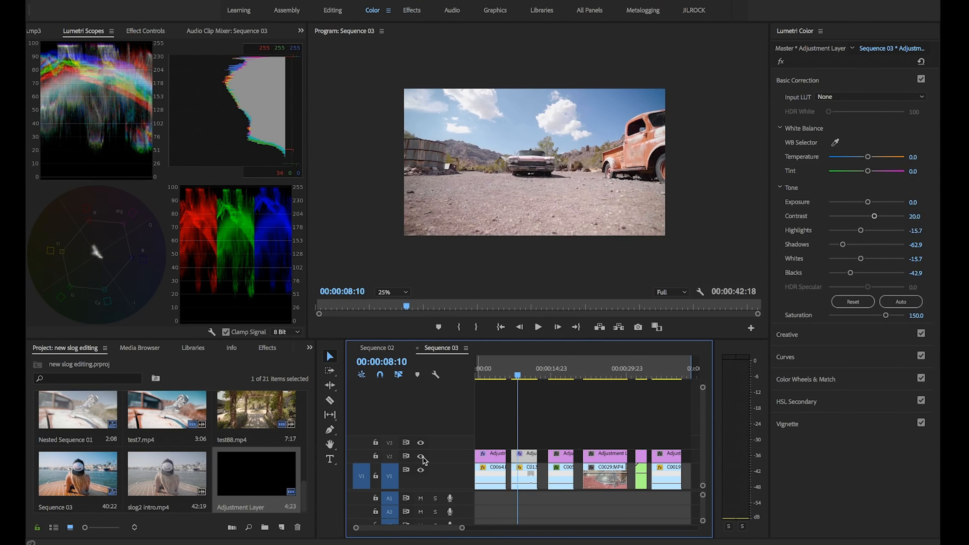
Step: Play the second clip up to the pink car close-up, compare it with the ungraded footage, and lower Exposure to -0.2
left_click(540, 326)
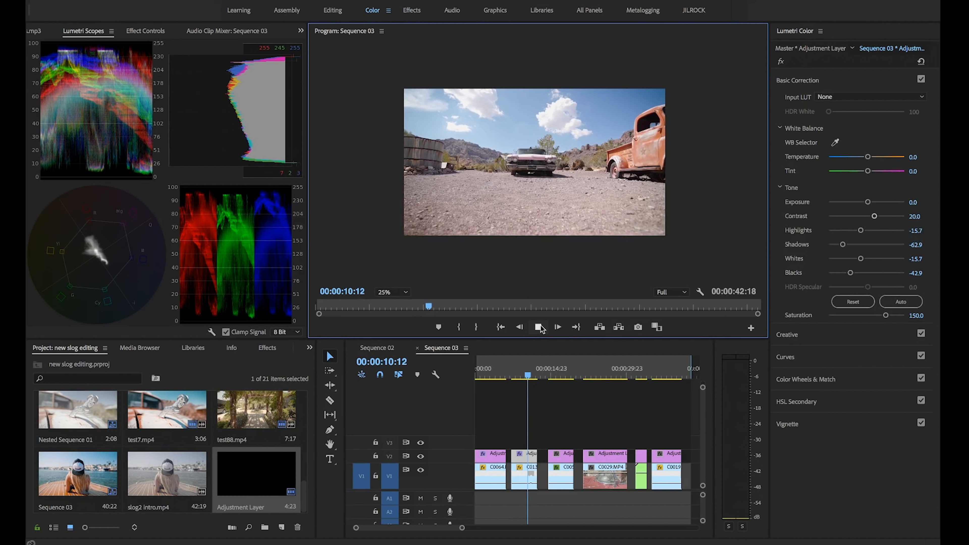
left_click(540, 326)
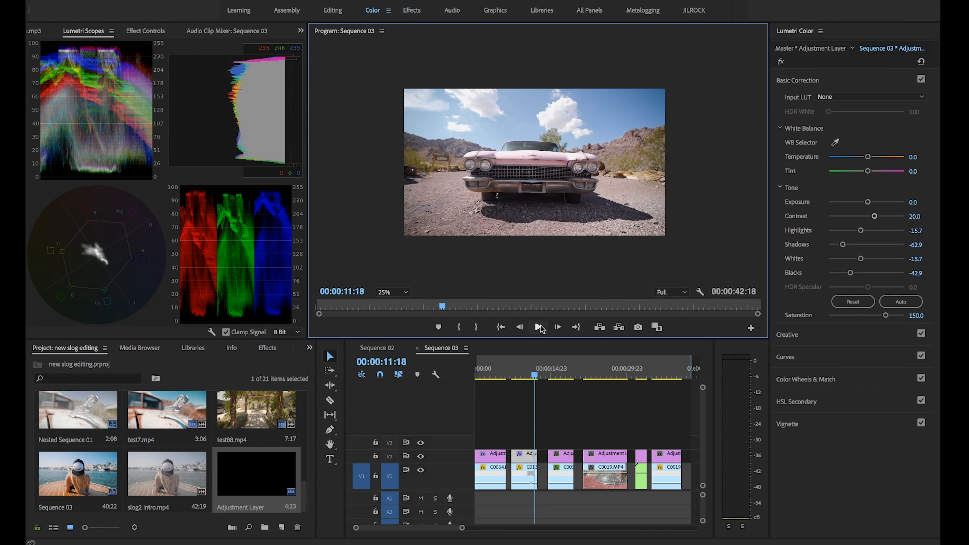
left_click(420, 456)
left_click(420, 457)
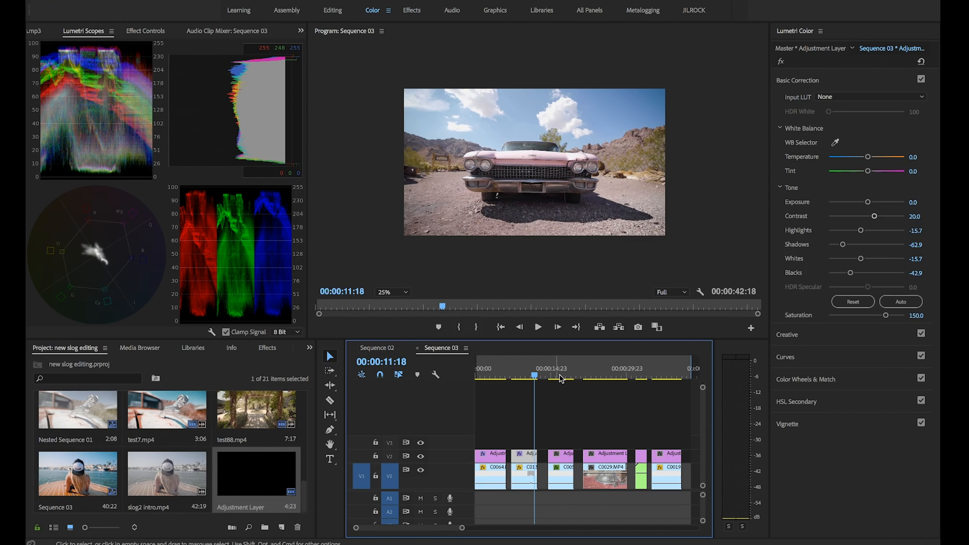
left_click_drag(868, 203, 865, 205)
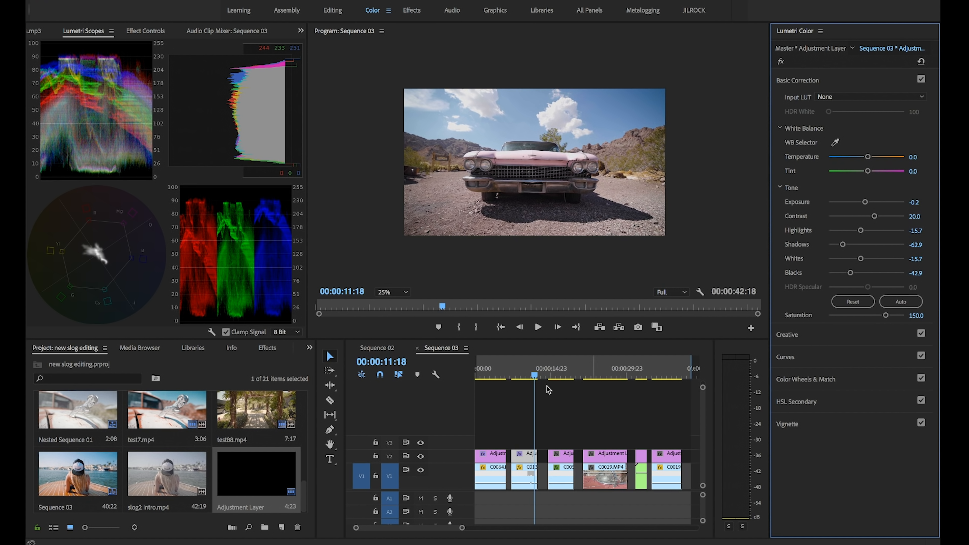
mouse_move(537, 376)
left_mouse_down()
mouse_move(521, 374)
mouse_move(535, 373)
left_mouse_up()
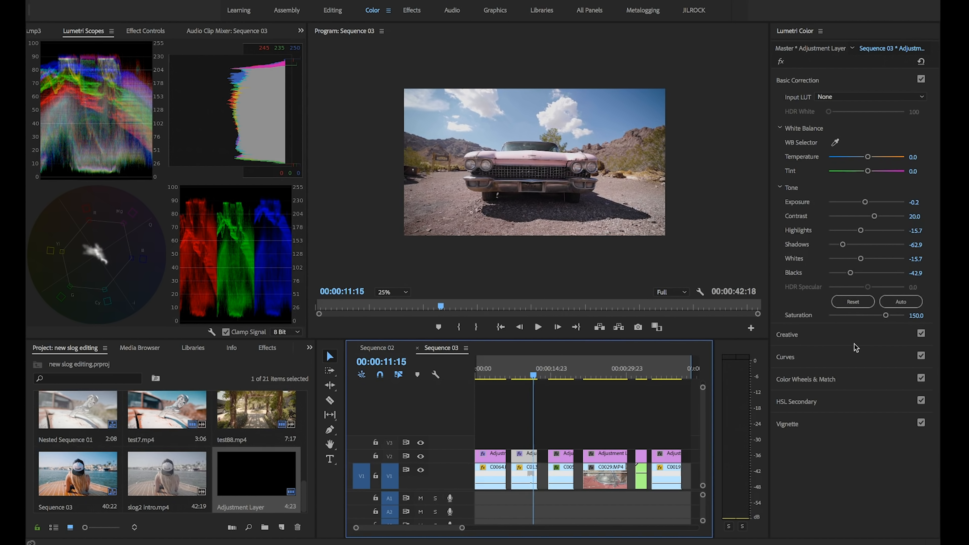
Step: Tint the highlights slightly toward orange and the shadows slightly toward cyan-blue, and set Tint Balance to -100
left_click(856, 335)
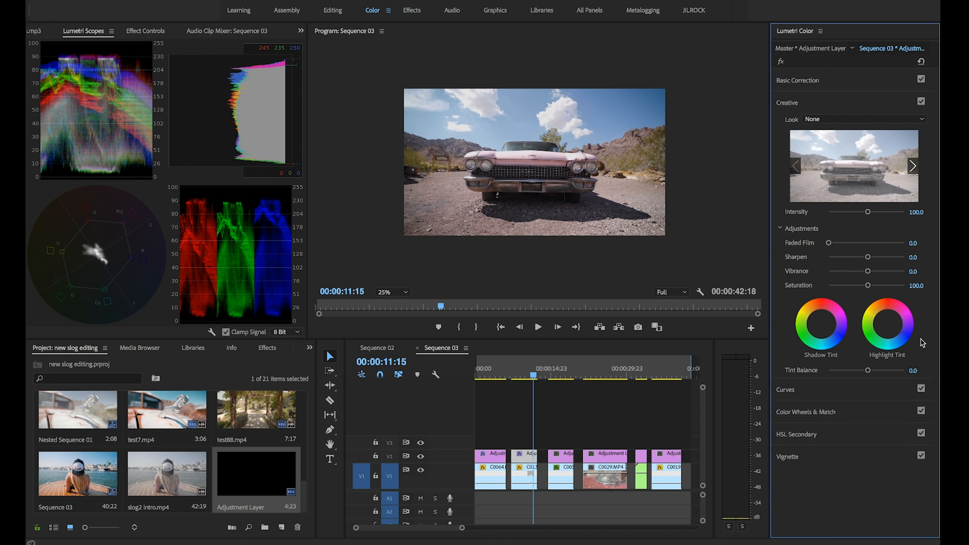
mouse_move(830, 340)
left_click_drag(888, 324, 884, 319)
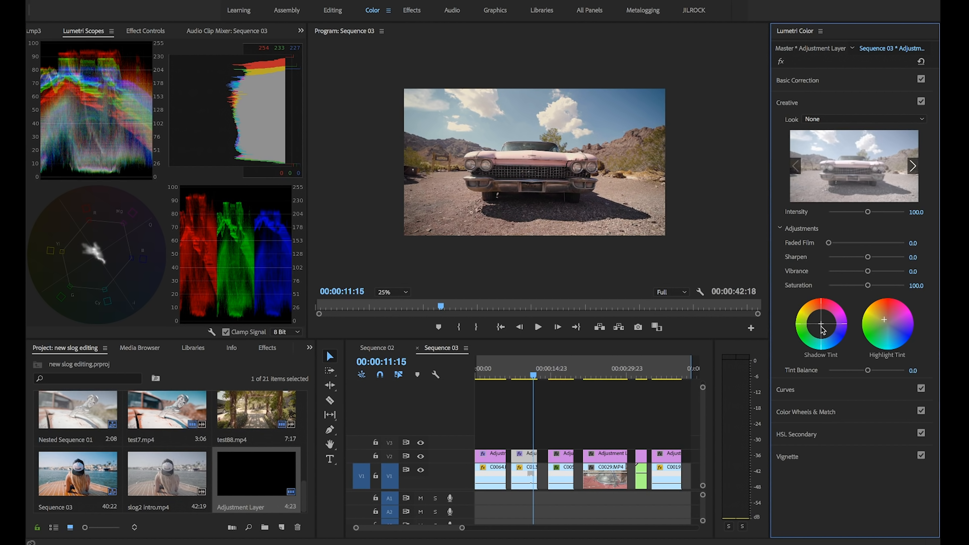
left_click_drag(821, 324, 822, 327)
left_click_drag(868, 370, 826, 371)
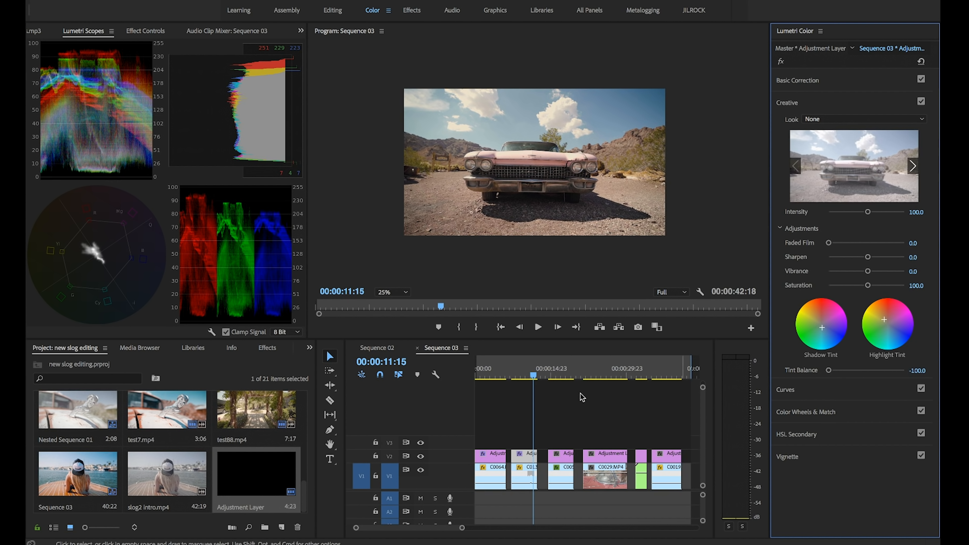
Step: Play the tinted second clip from near its start and set Tint Balance to -50
left_click_drag(532, 375, 517, 376)
left_click(538, 328)
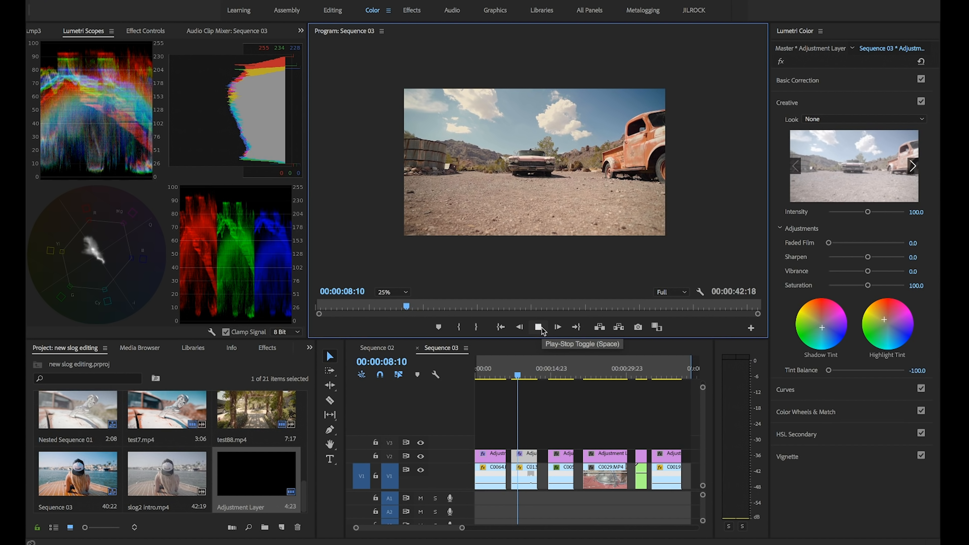
left_click(539, 327)
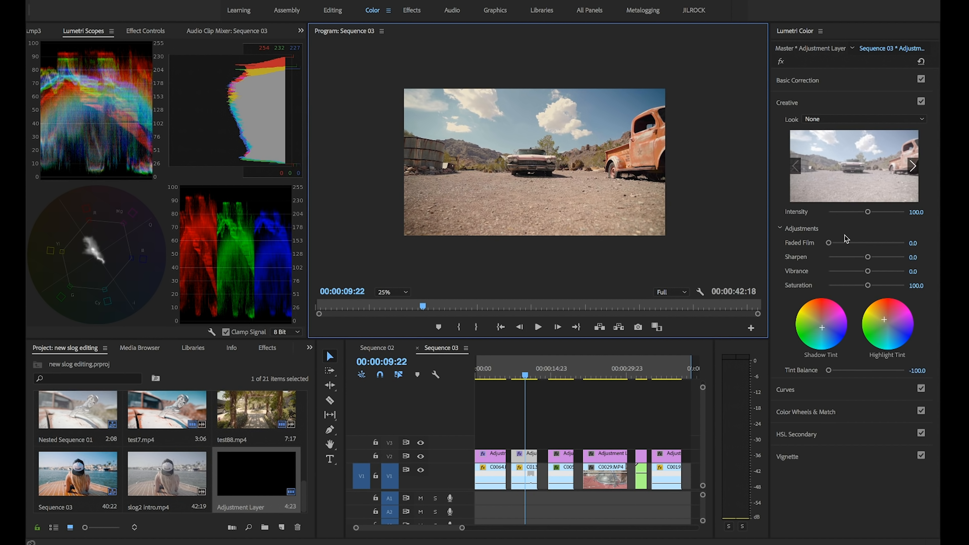
left_click_drag(829, 371, 849, 372)
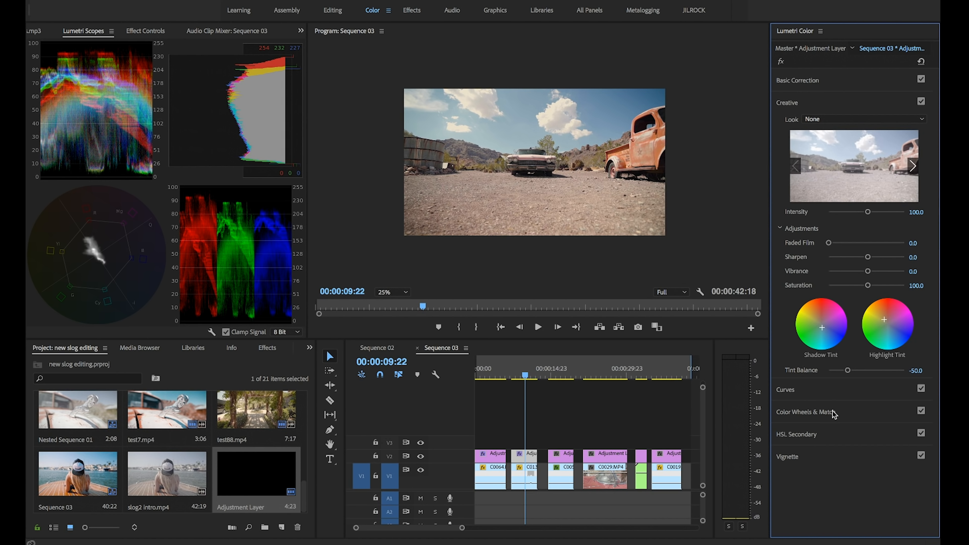
Step: Show the Color Wheels & Match controls and review the graded second clip in playback
left_click(839, 413)
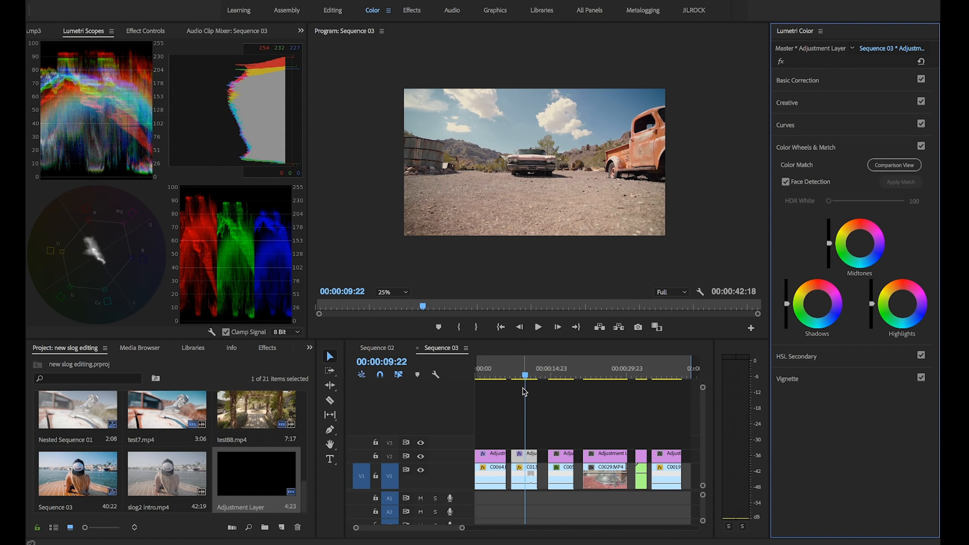
left_click_drag(526, 369, 521, 368)
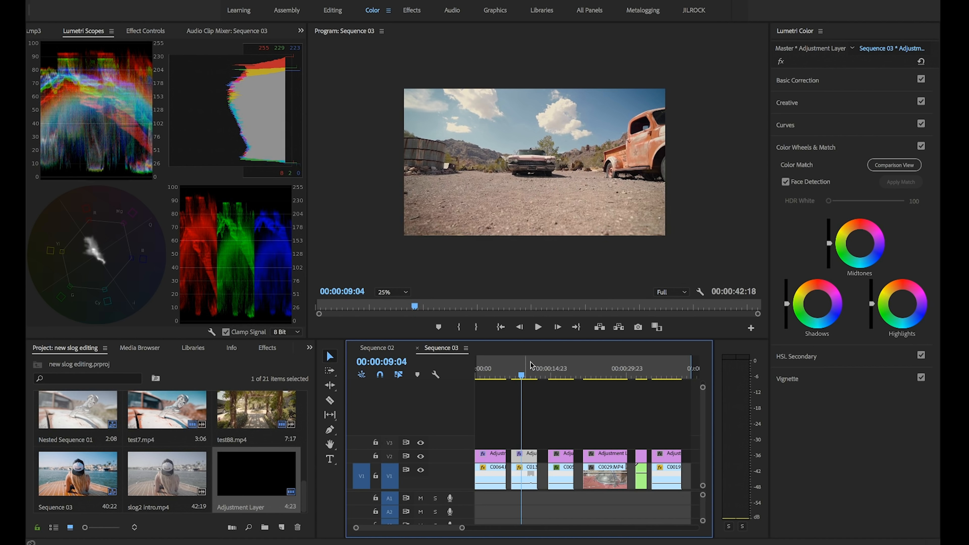
left_click(539, 327)
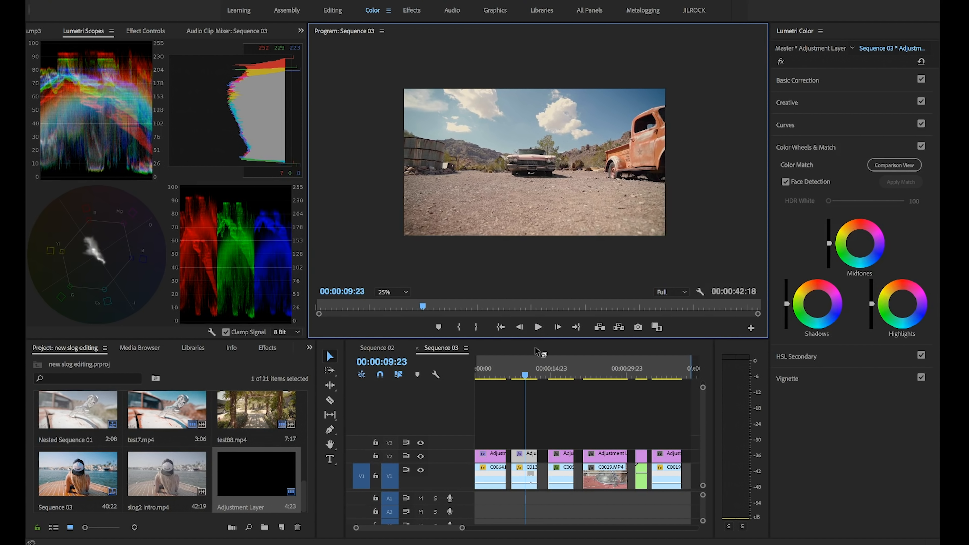
left_click(516, 369)
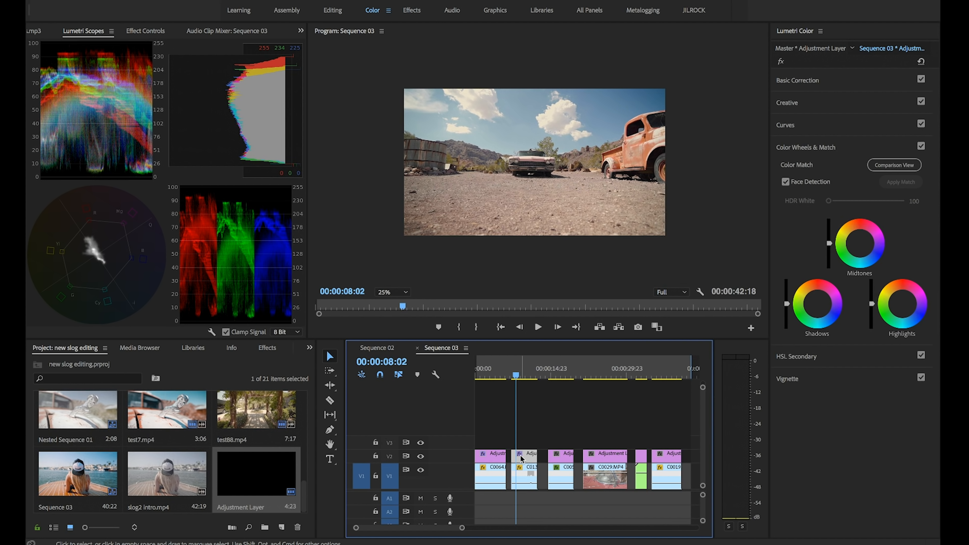
Step: Replace the graded adjustment layer above the second clip with a fresh one and select it with the Creative settings shown
key("Delete")
left_click(849, 127)
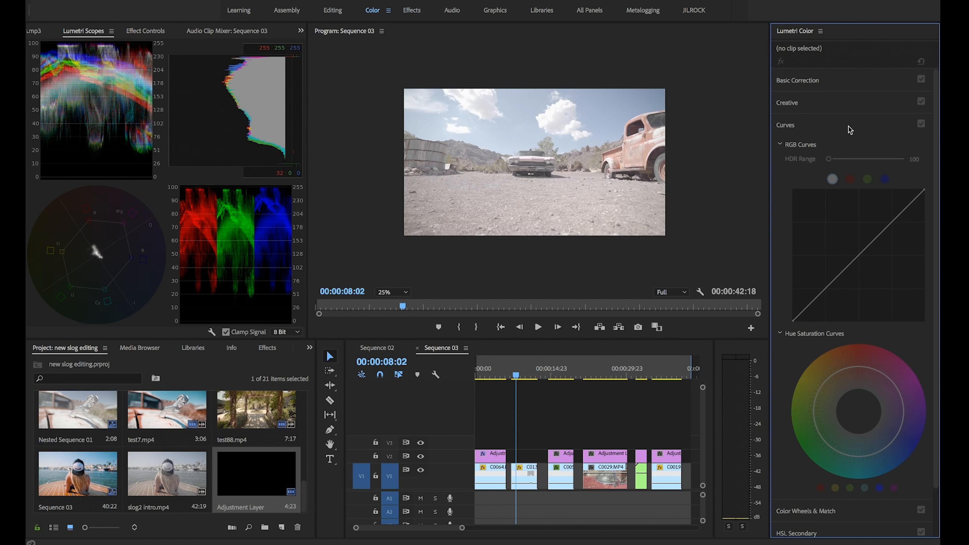
left_click(820, 103)
left_click_drag(262, 498, 533, 458)
left_click(532, 458)
Step: Apply the IWLTBAP Humble - LOG creative look to the new adjustment layer and test its intensity
left_click(921, 119)
left_click(924, 122)
left_click(925, 119)
scroll(927, 160, "down", 5)
scroll(930, 190, "down", 3)
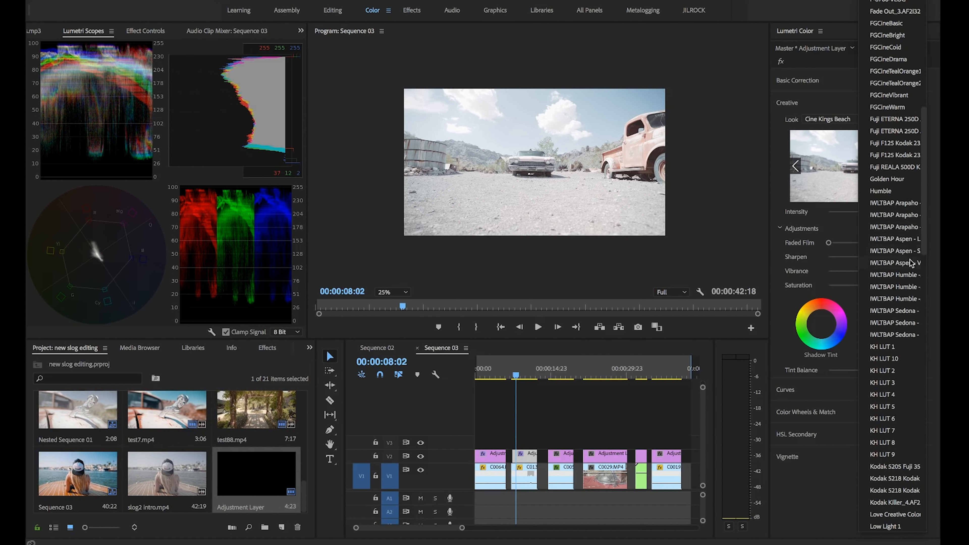
left_click(906, 275)
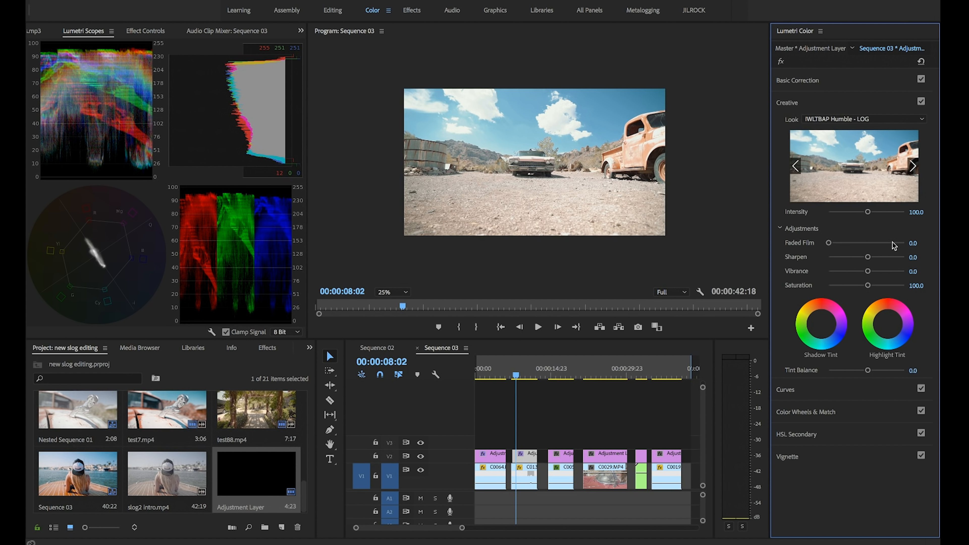
mouse_move(868, 211)
left_mouse_down()
mouse_move(834, 212)
mouse_move(868, 212)
left_mouse_up()
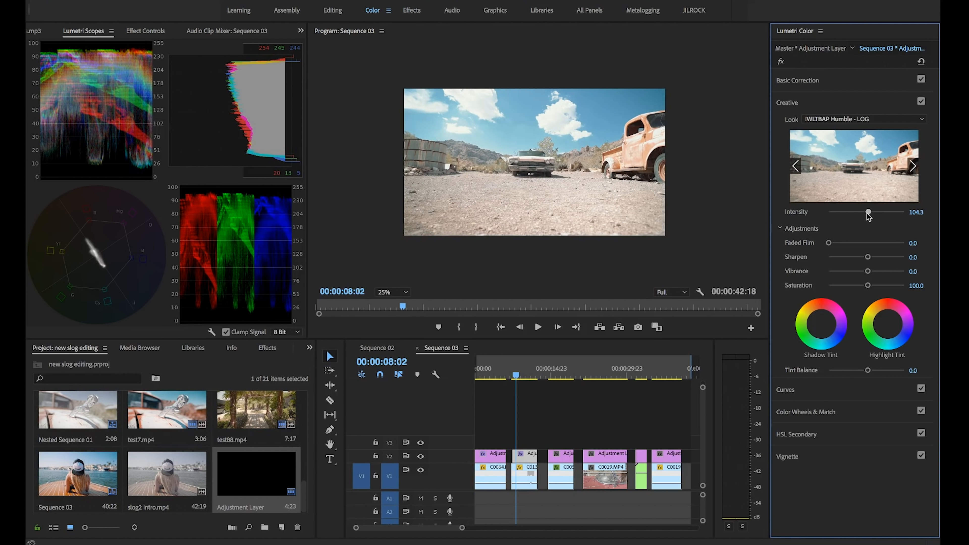
Step: Shape the RGB curve on the second clip's adjustment layer, lowering the shadows and keeping the midtones near the diagonal
left_click(863, 81)
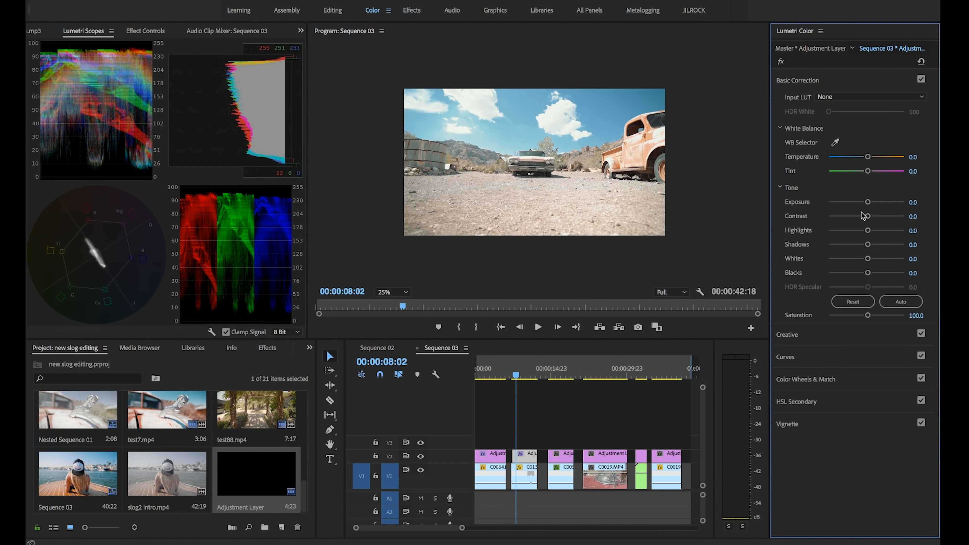
left_click(840, 359)
left_click_drag(827, 288, 827, 300)
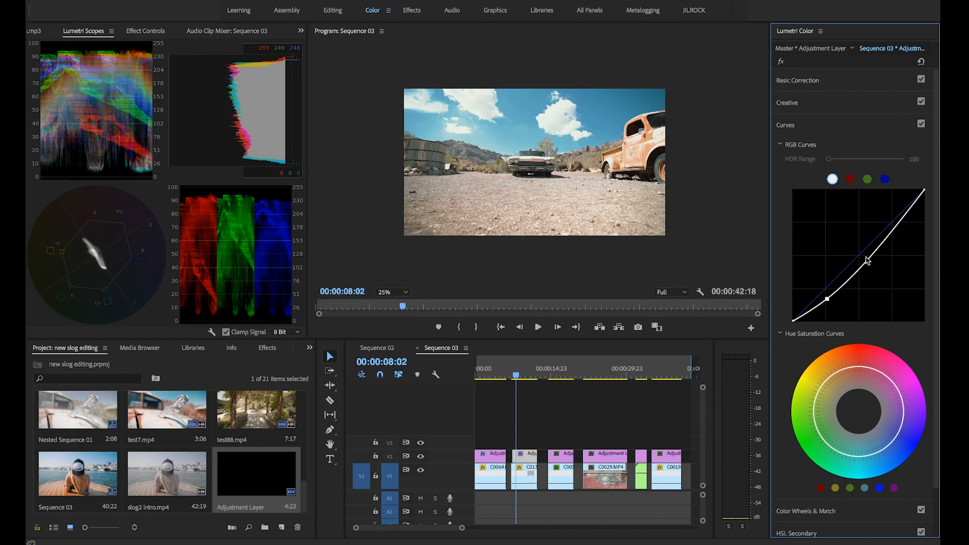
left_click_drag(864, 264, 860, 257)
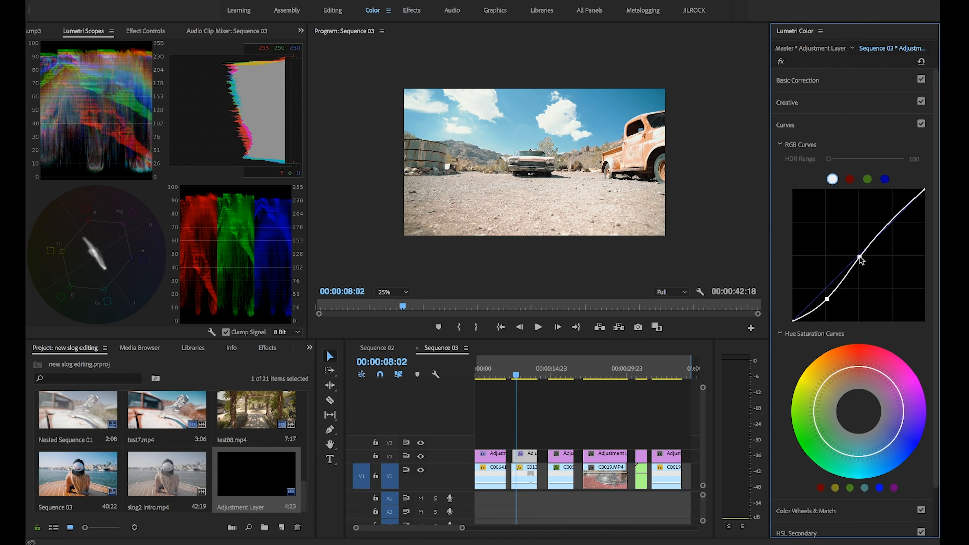
Step: Set Highlights to -25.7, Shadows to -34.3, Blacks to -20.0 and Contrast to 32.9 on the second clip's adjustment layer, checking playback
left_click(861, 85)
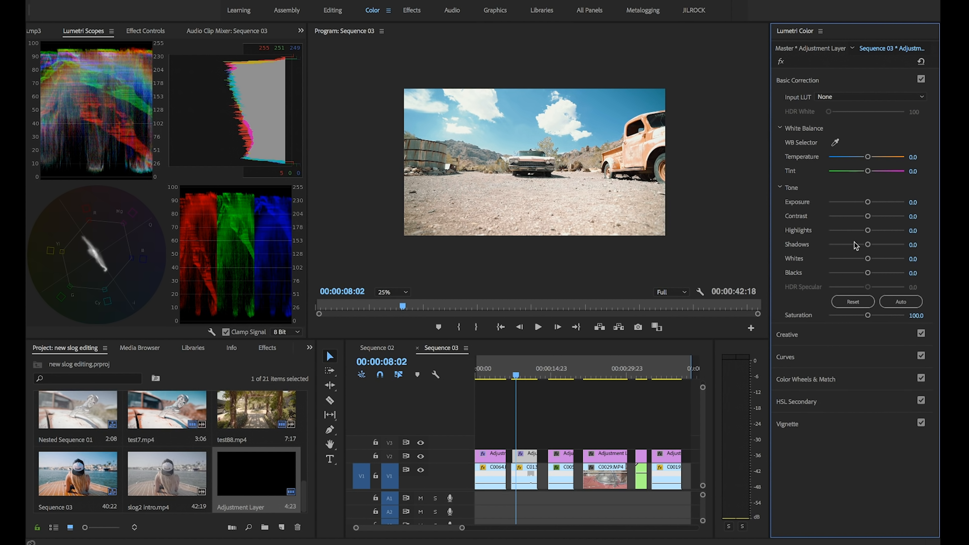
left_click_drag(867, 231, 858, 232)
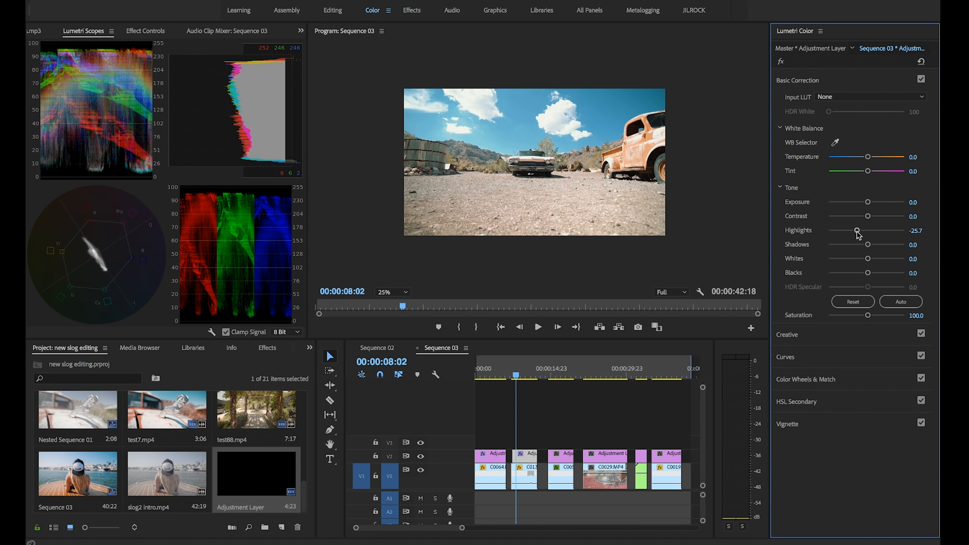
left_click_drag(867, 273, 854, 248)
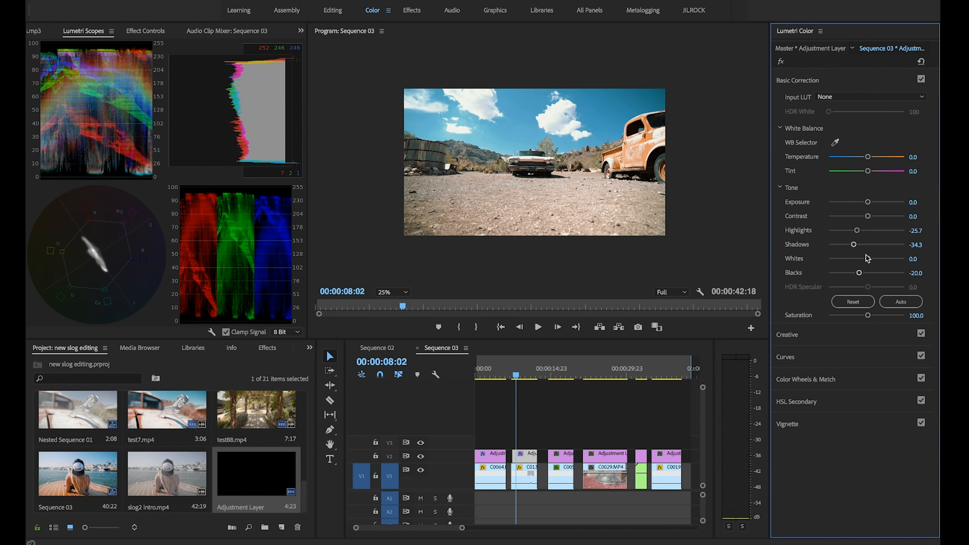
left_click(539, 328)
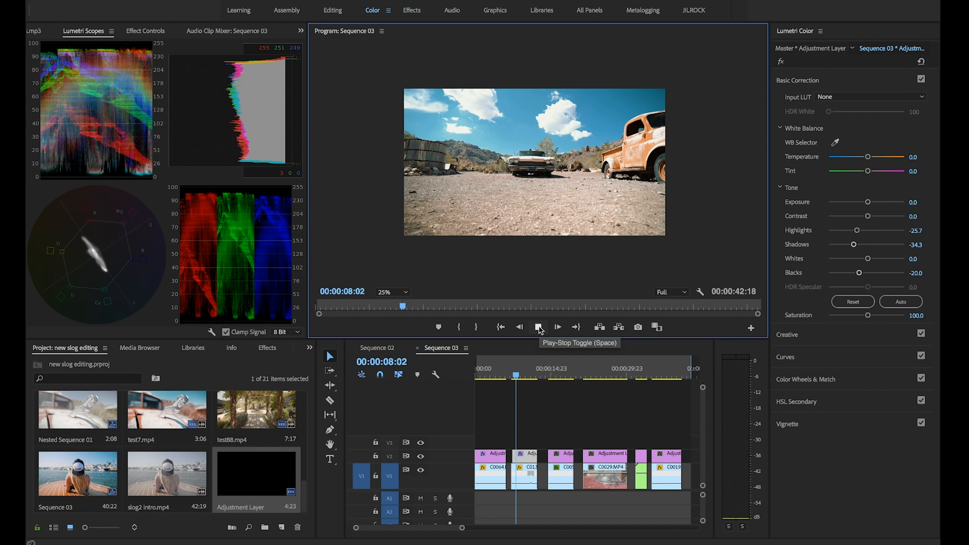
left_click(539, 327)
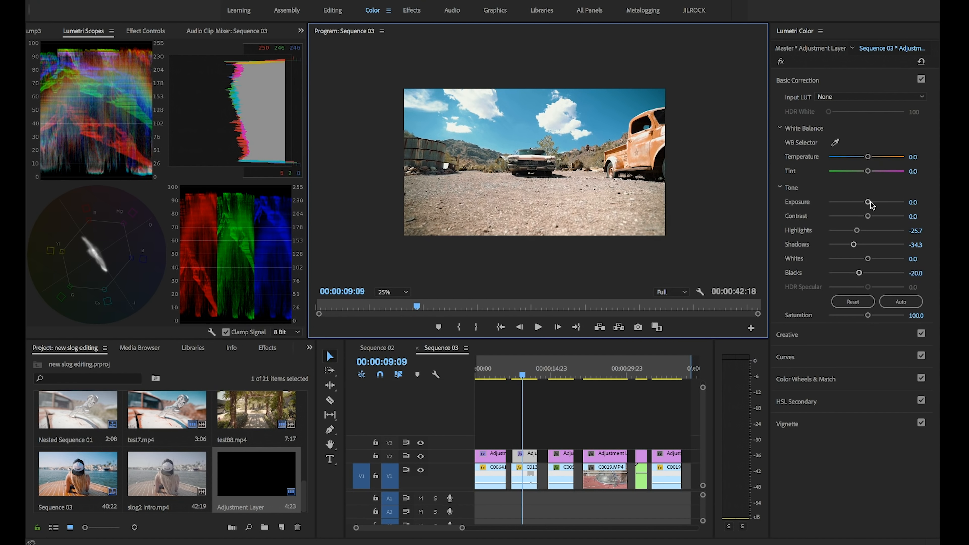
left_click_drag(868, 216, 880, 217)
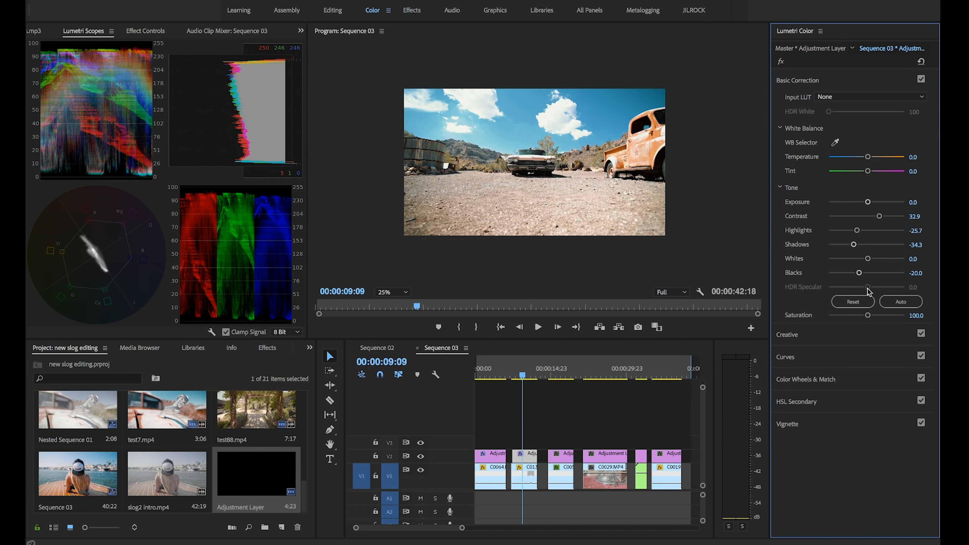
Step: Set Faded Film to 63.6 on the second clip's adjustment layer and review the clip in playback
left_click(845, 339)
left_click_drag(837, 248, 877, 246)
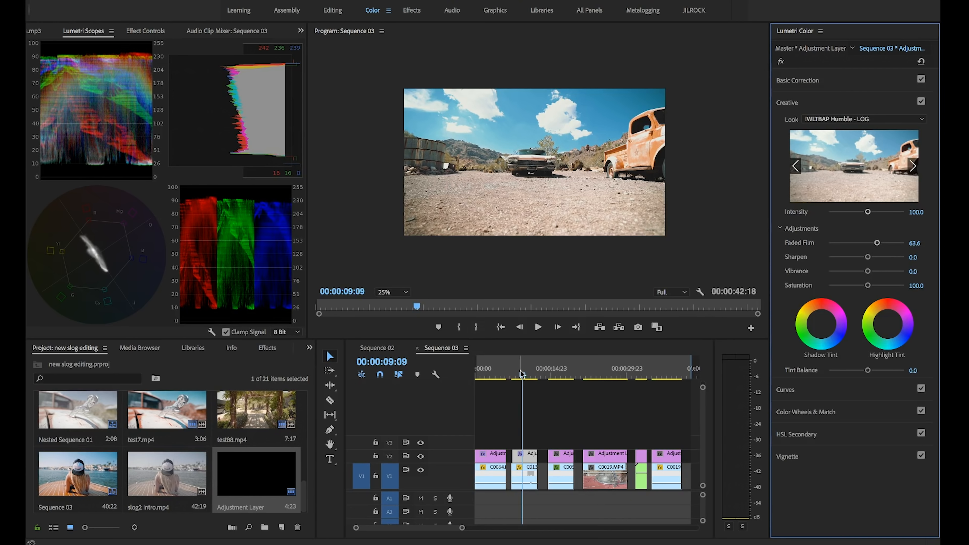
left_click_drag(522, 375, 519, 375)
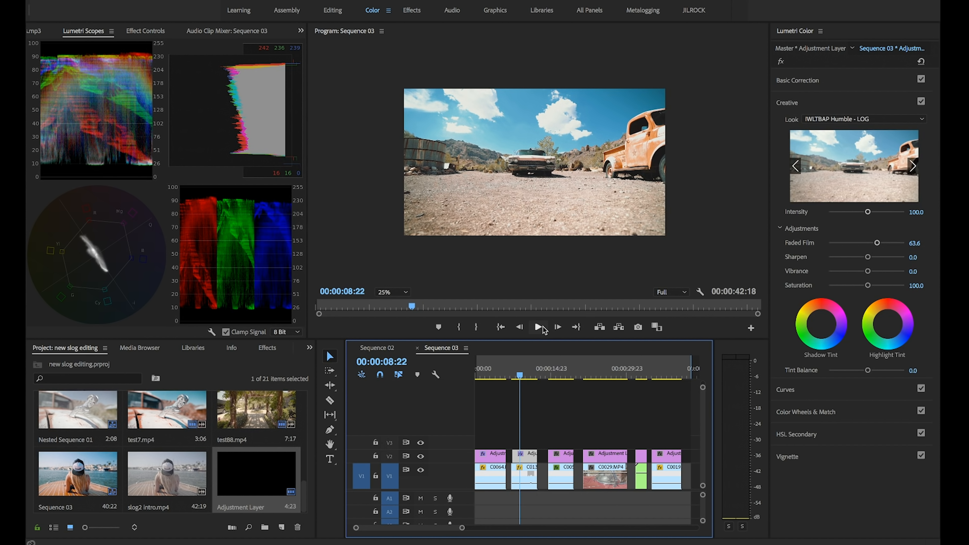
left_click(539, 327)
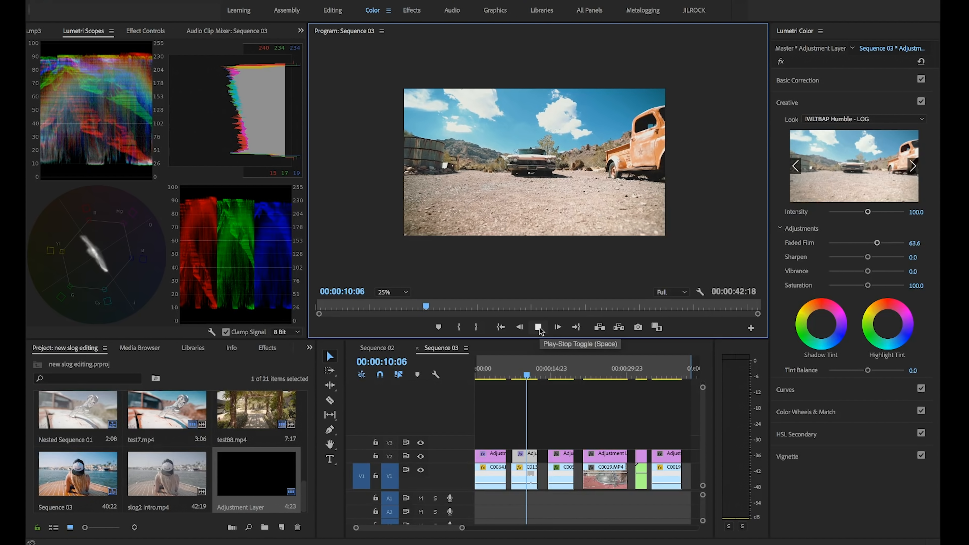
left_click(539, 327)
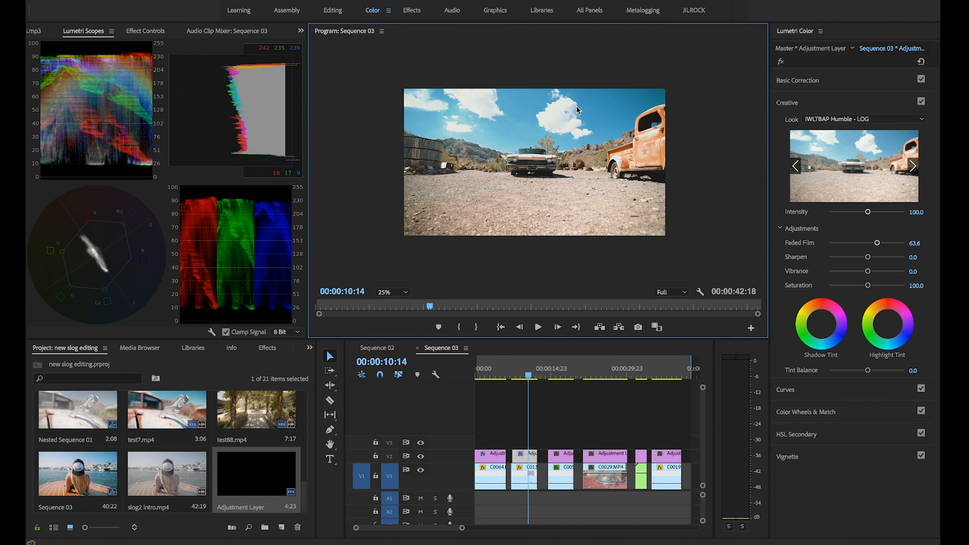
Step: Lower the second clip's Highlights to -48.6 and Whites to -5.7
left_click(830, 83)
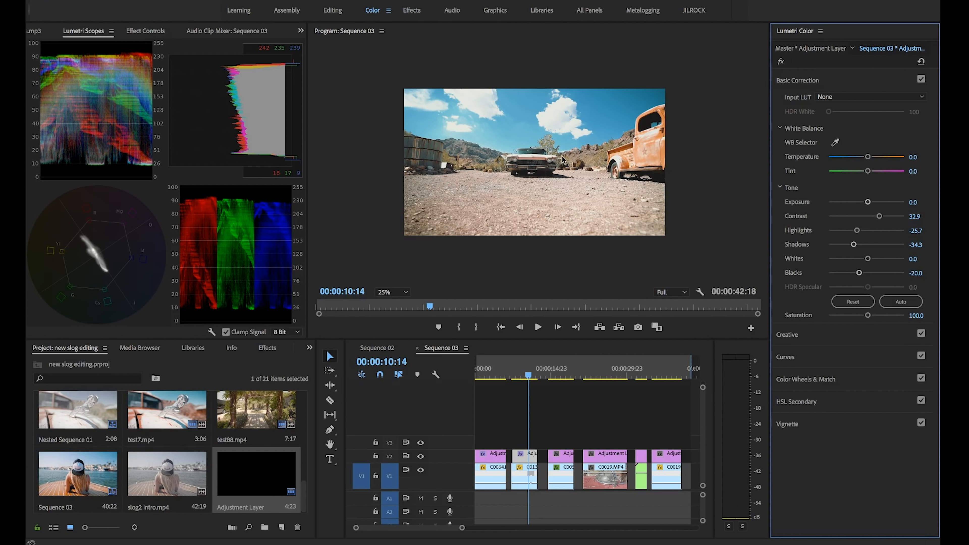
left_click_drag(857, 230, 848, 231)
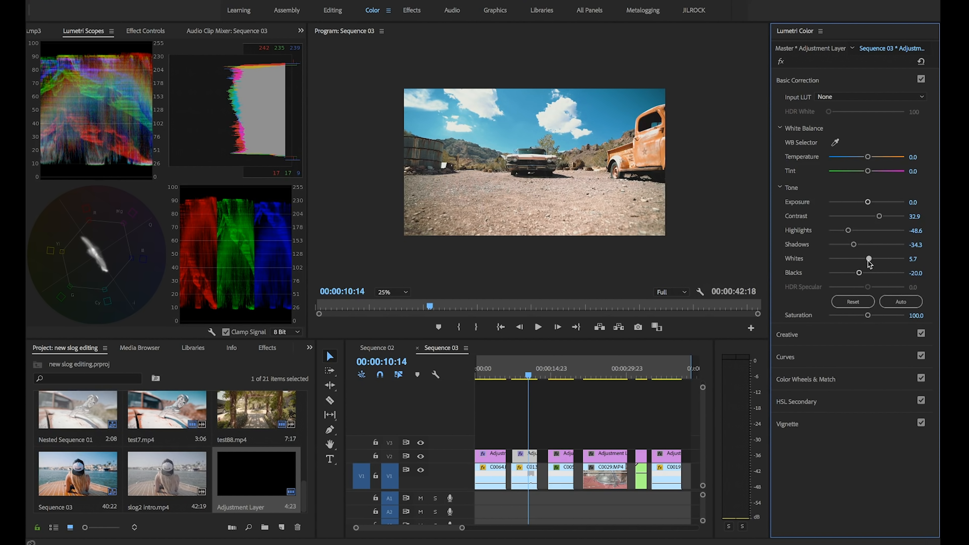
left_click_drag(868, 259, 864, 261)
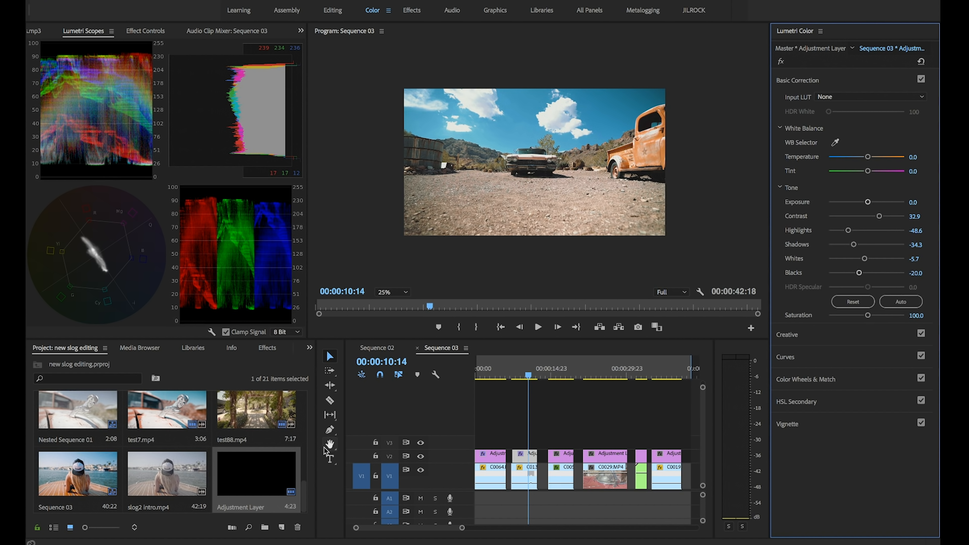
Step: Compare the second clip with and without its grade by toggling the V2 track's visibility
left_click(421, 456)
left_click(421, 456)
left_click(422, 456)
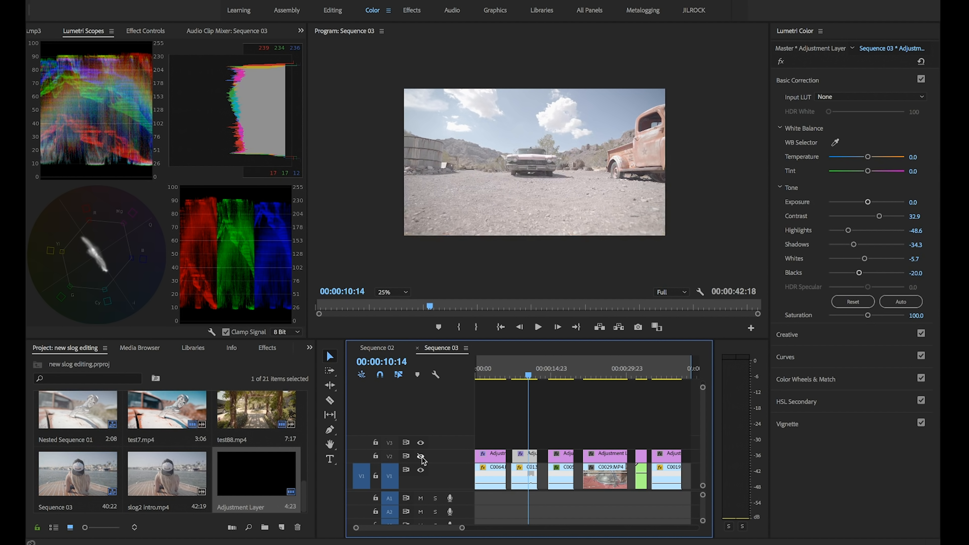
left_click(422, 456)
left_click(421, 456)
left_click(421, 456)
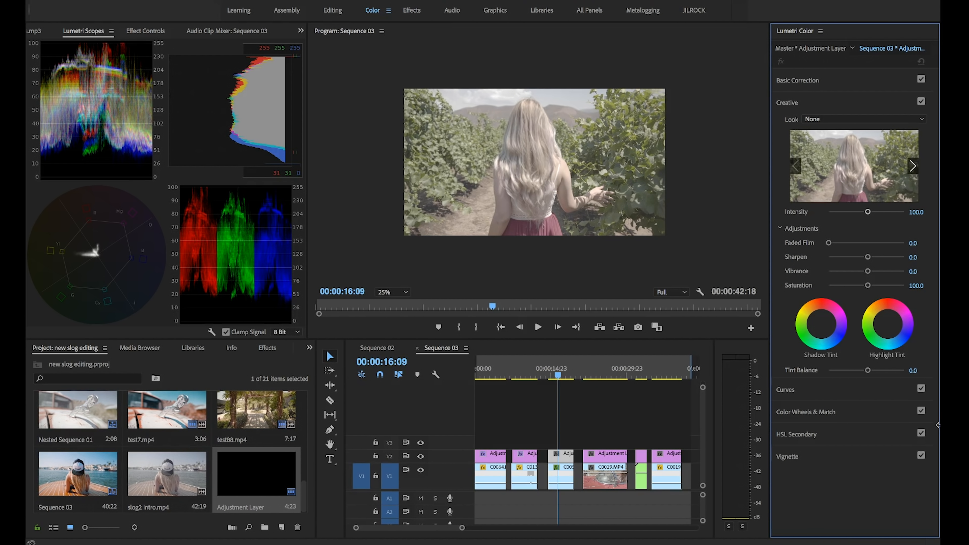
Step: Apply the FGCineWarm creative look to the adjustment layer above the third clip
left_click(923, 120)
left_click_drag(926, 131, 935, 236)
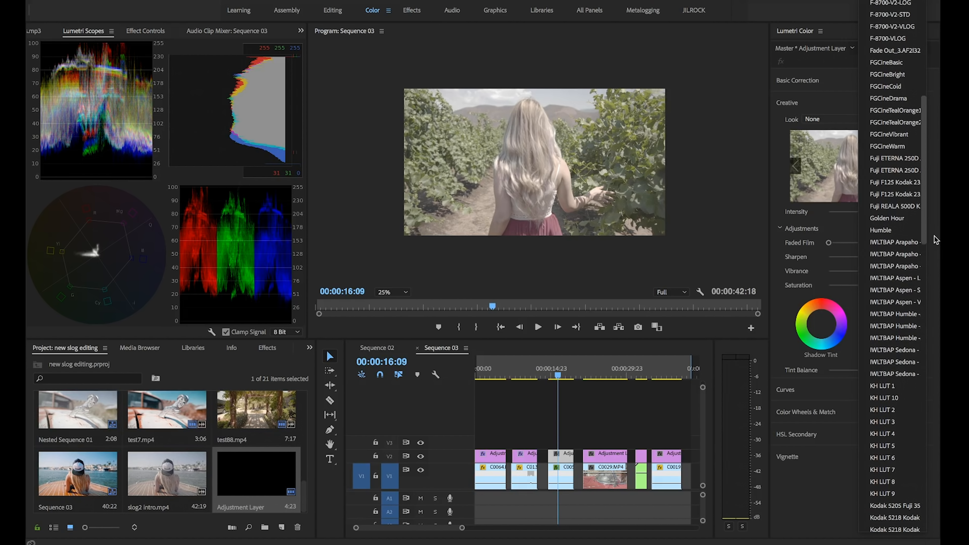
left_click(899, 147)
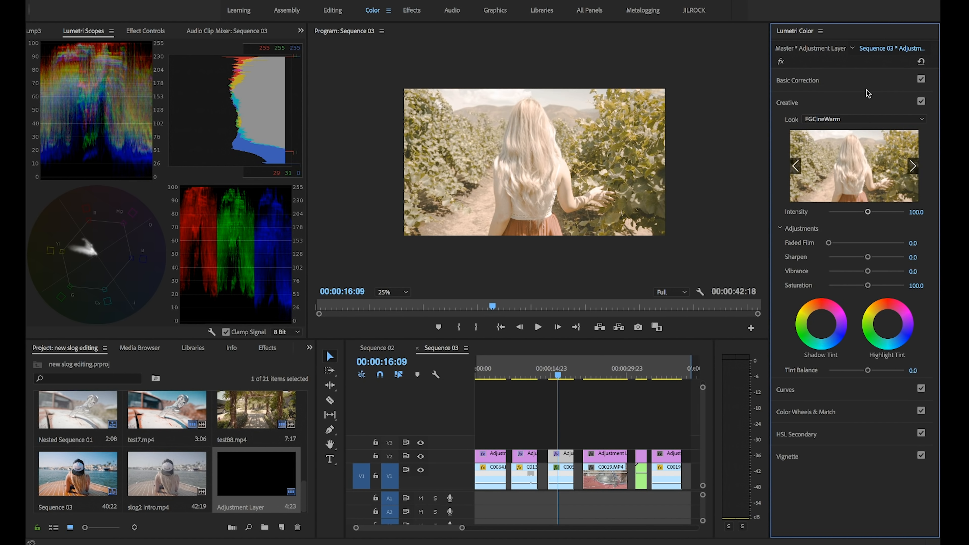
Step: Darken the shadows with the RGB curve on the third clip's adjustment layer and anchor the midtones near the diagonal
left_click(838, 390)
left_click_drag(824, 291, 826, 298)
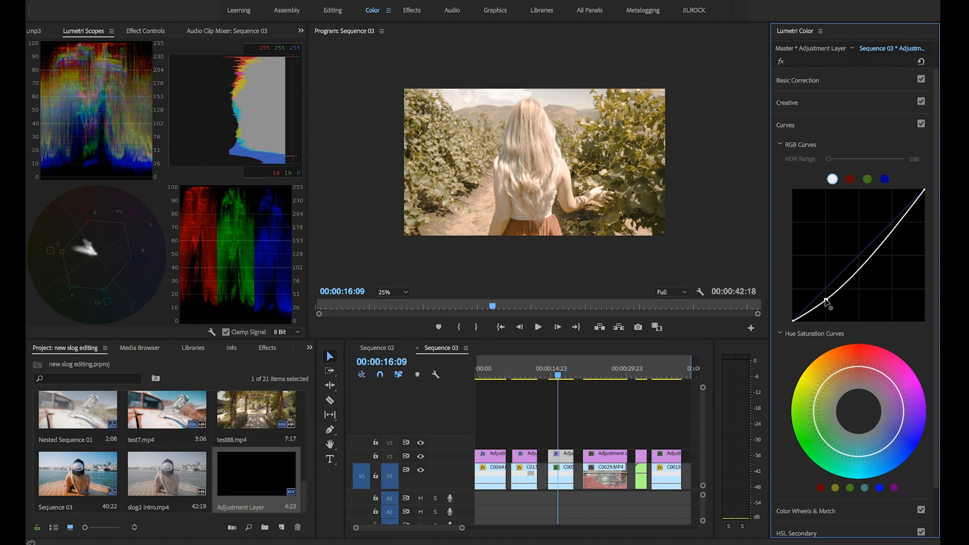
left_click_drag(859, 267, 860, 259)
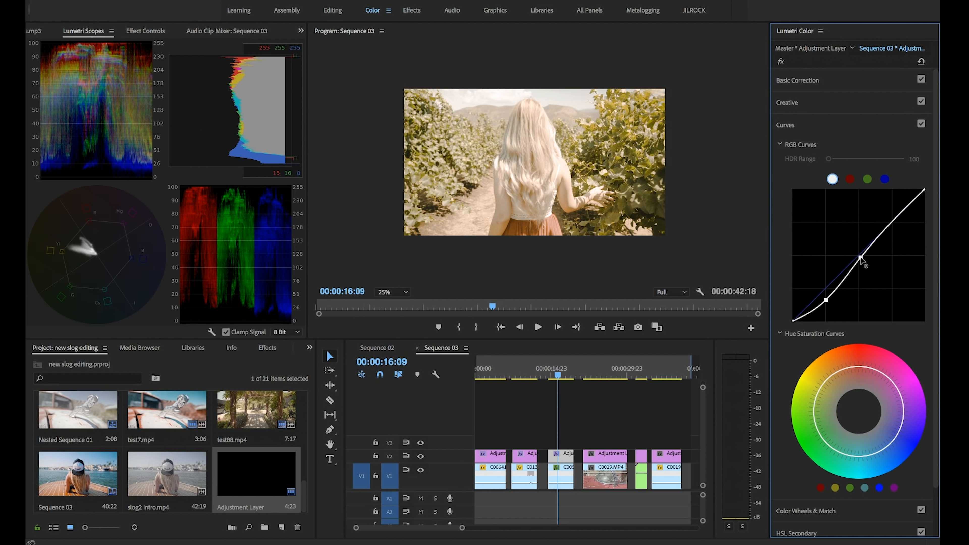
Step: Set the third clip's Temperature to -20.0, Highlights -14.3, Whites -32.9, Shadows -25.7, Blacks -37.1 and Contrast 28.6
left_click(869, 85)
left_click_drag(867, 155, 859, 160)
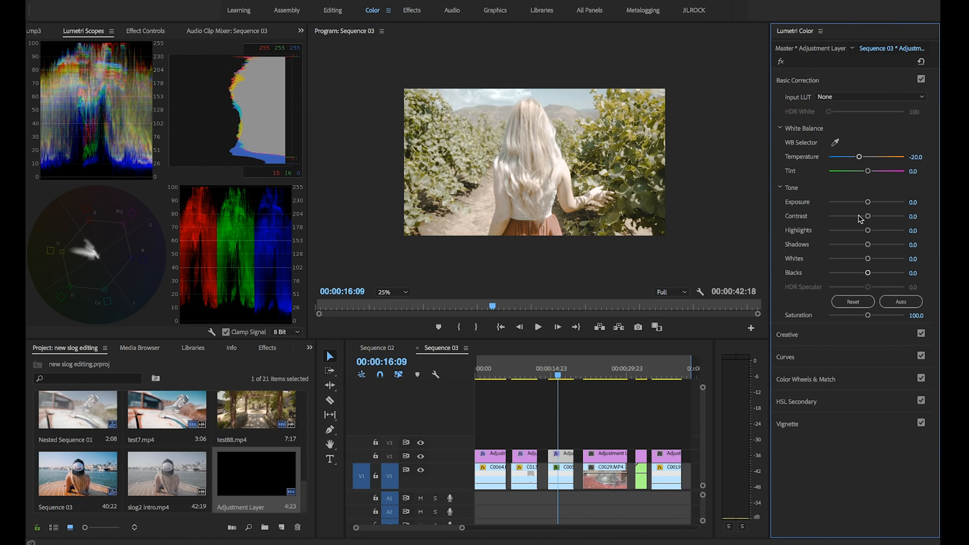
left_click_drag(867, 261, 862, 232)
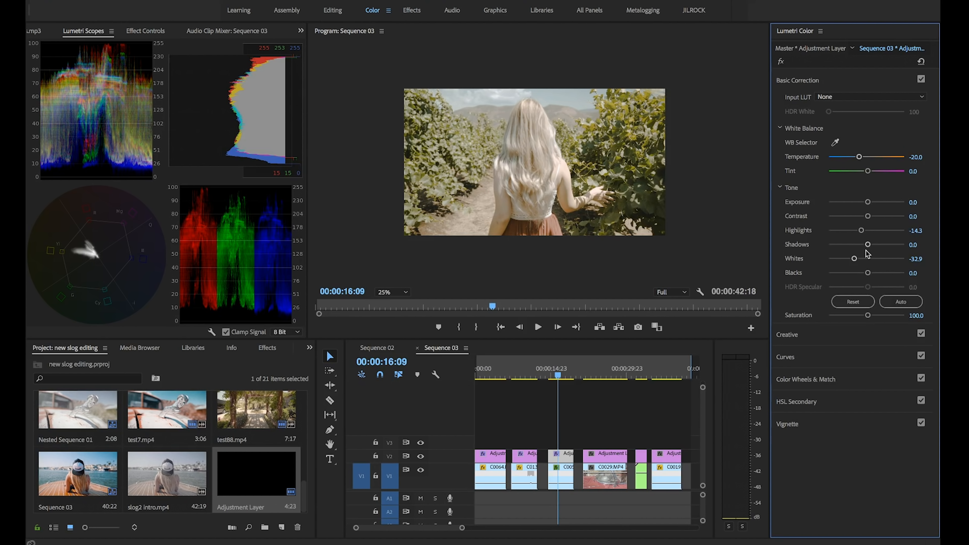
left_click_drag(868, 245, 855, 273)
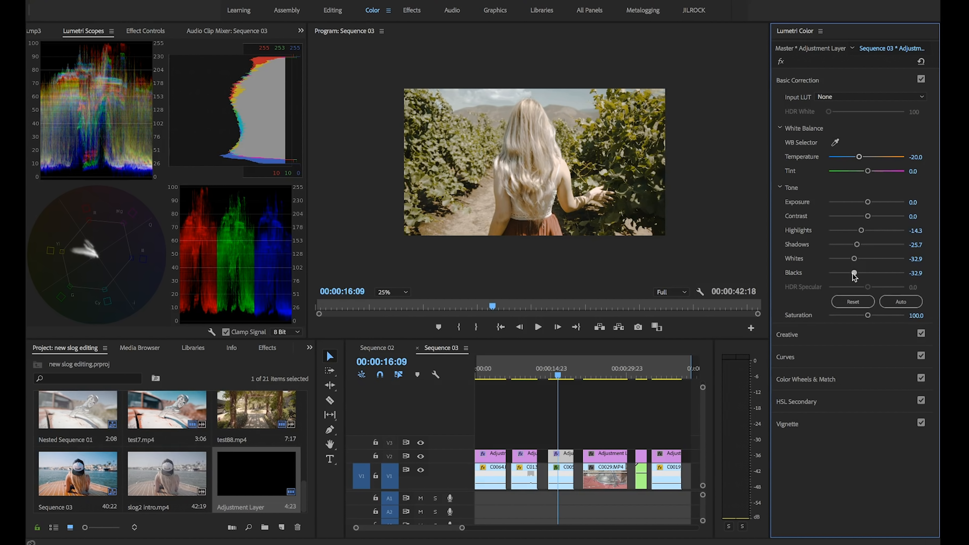
left_click_drag(869, 216, 878, 217)
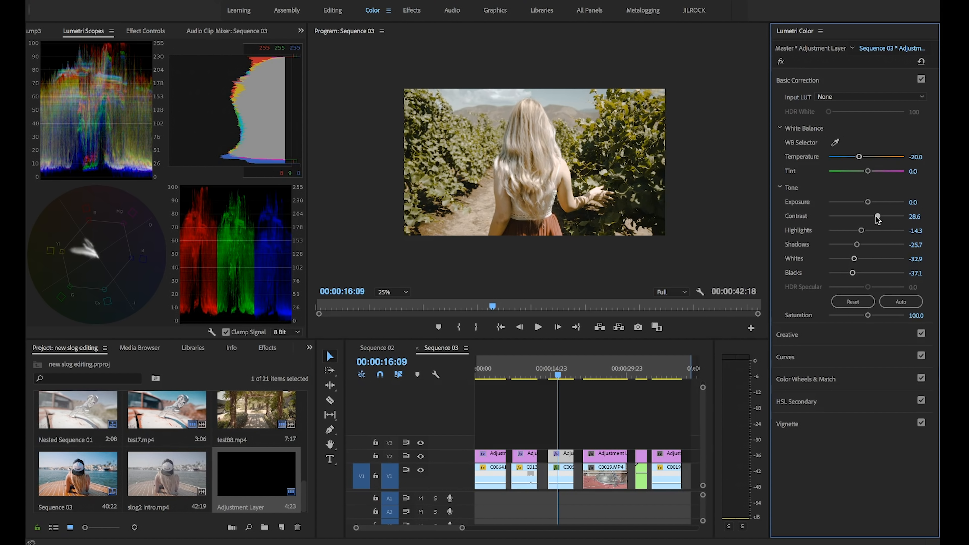
Step: Move the playhead back to 00:00:15:22 and reduce the FGCineWarm look's Intensity to 78.6
left_click_drag(558, 377, 556, 378)
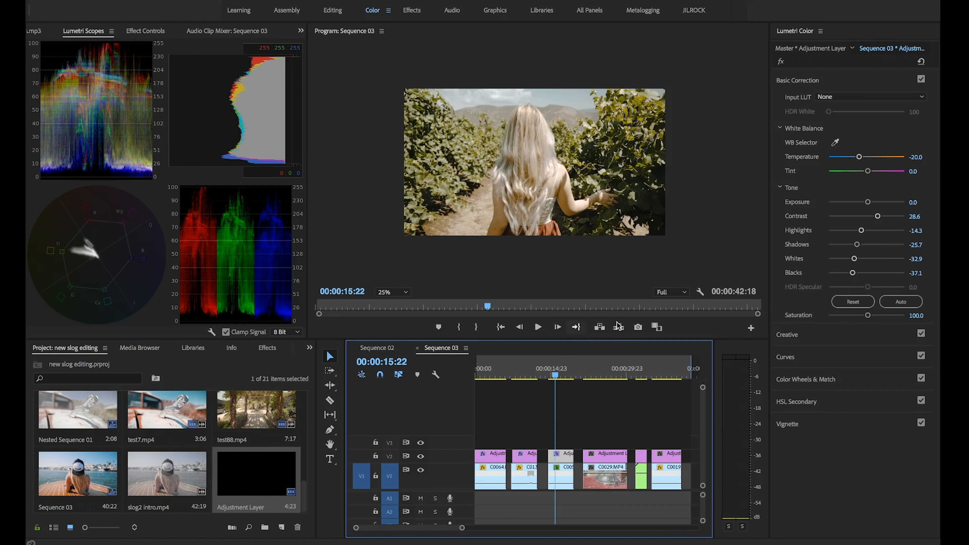
left_click(839, 339)
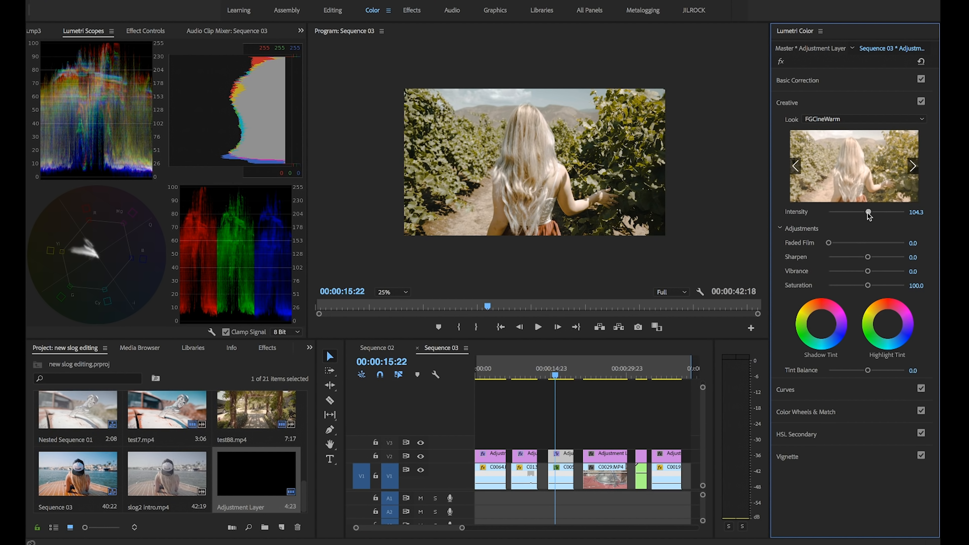
left_click_drag(859, 214, 859, 215)
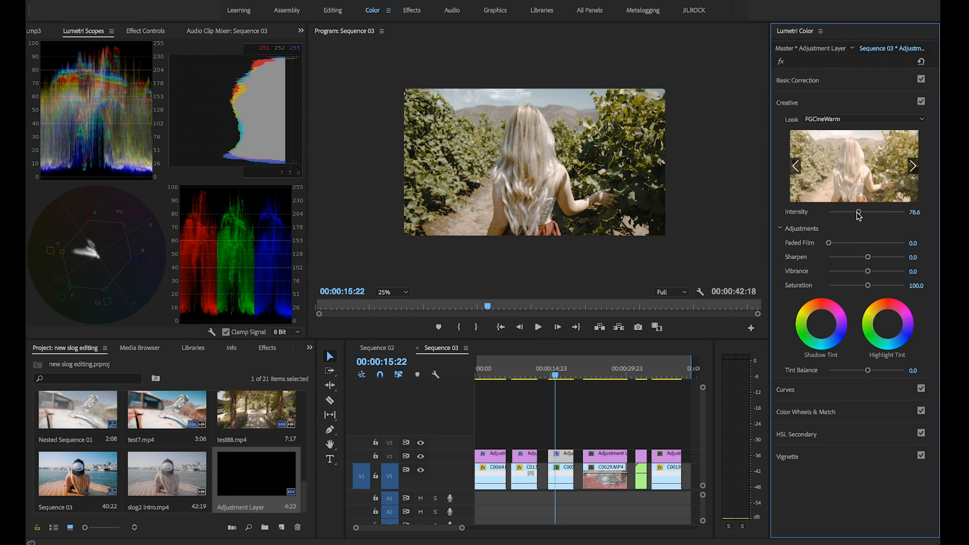
Step: Play the graded third clip and compare it with and without the V2 adjustment layer
left_click(537, 328)
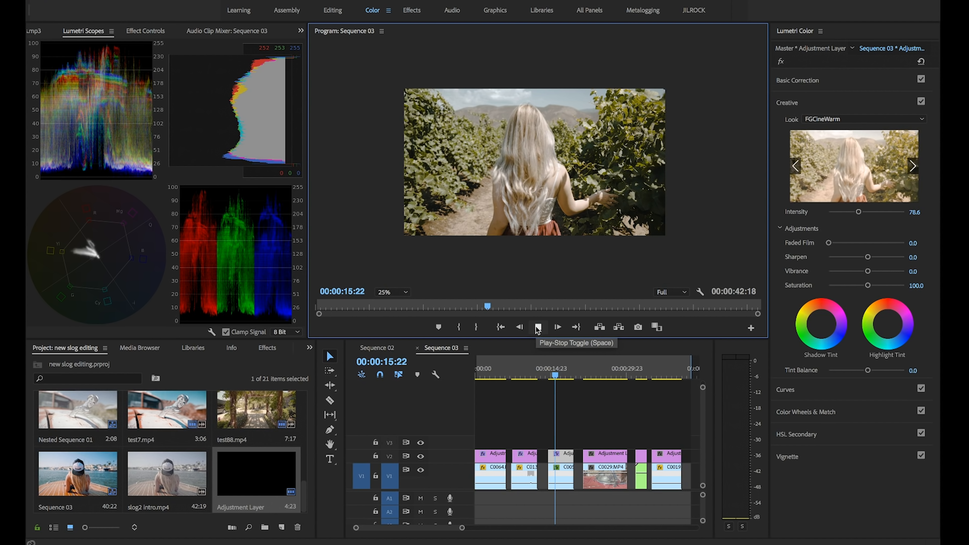
left_click(538, 327)
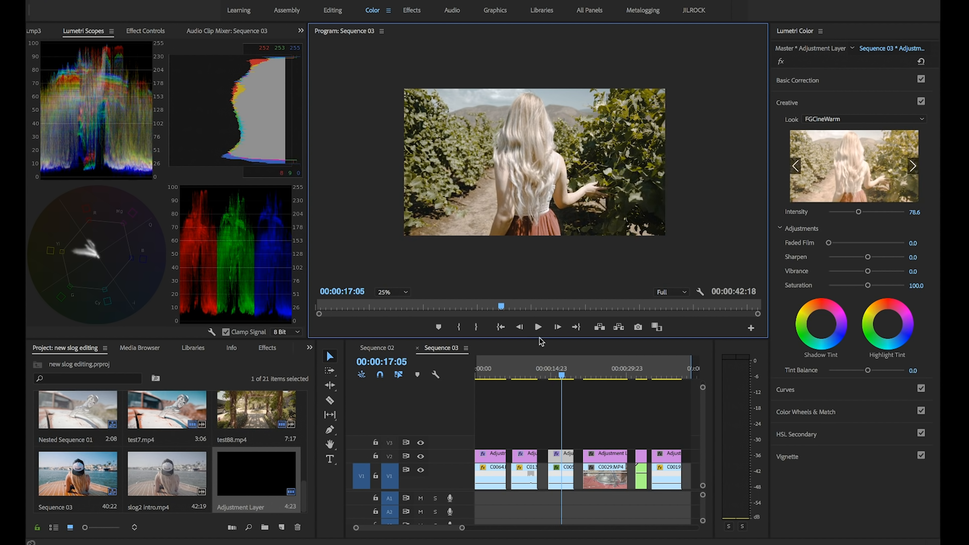
left_click(537, 327)
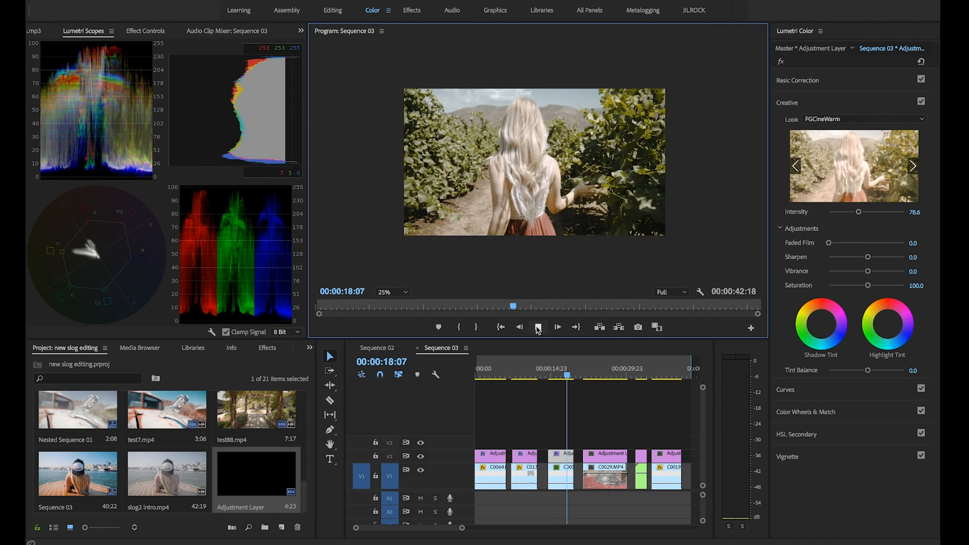
left_click(538, 327)
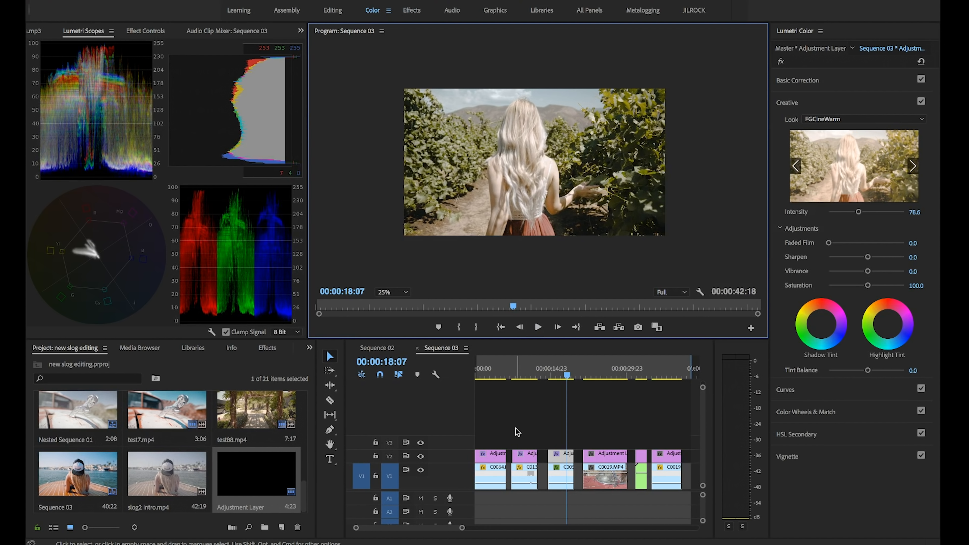
left_click(421, 457)
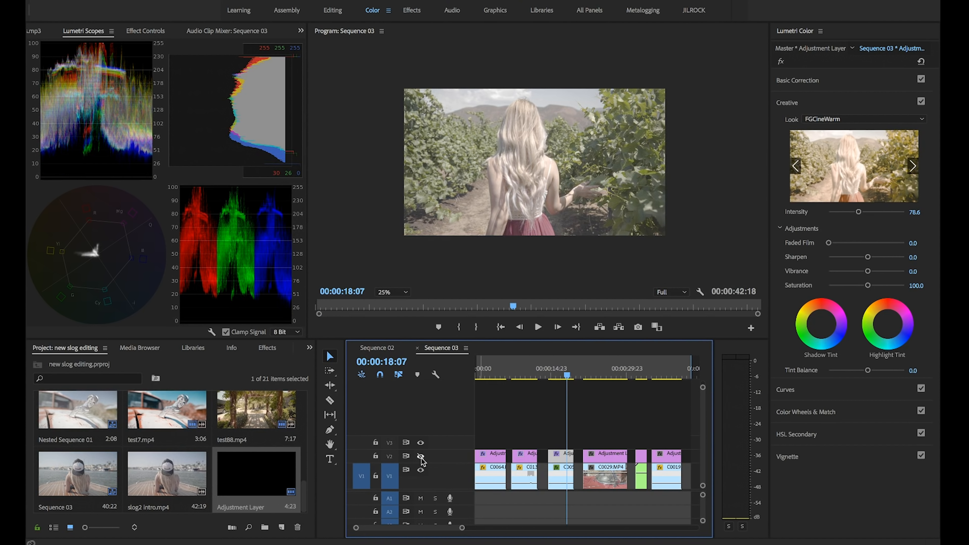
left_click(422, 458)
left_click(421, 458)
left_click(421, 458)
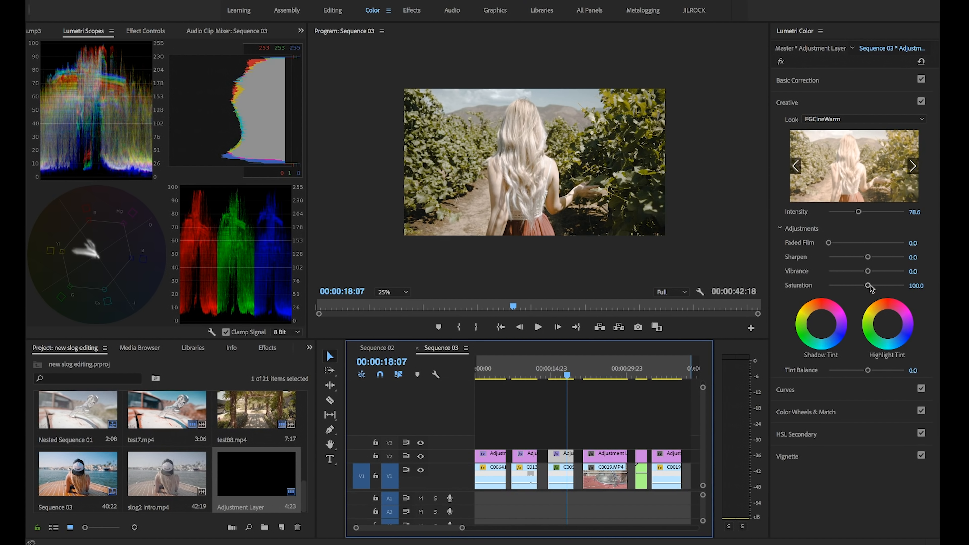
Step: Set the third clip's Vibrance to 28.6 and creative Saturation to 118.6, and compare with and without the V2 adjustment layer
left_click_drag(870, 274, 875, 287)
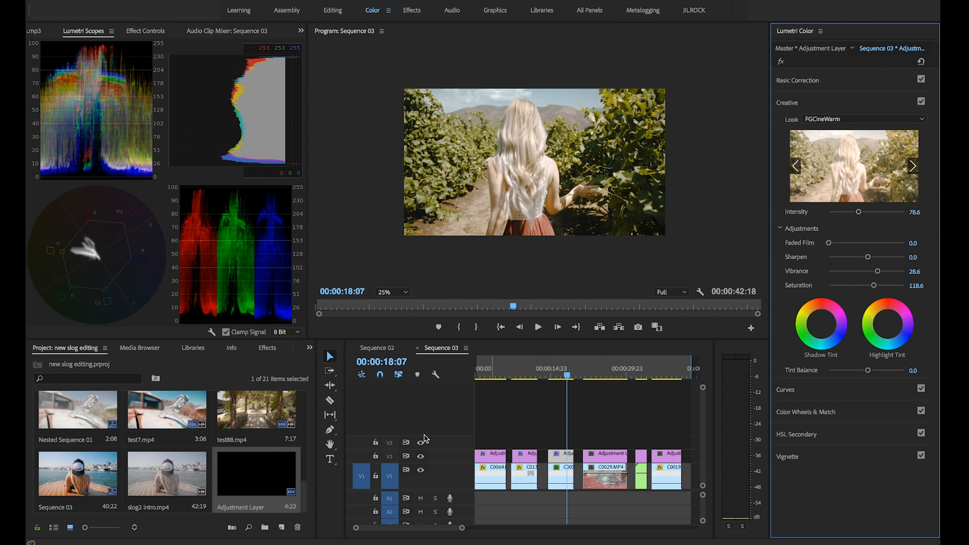
left_click(421, 457)
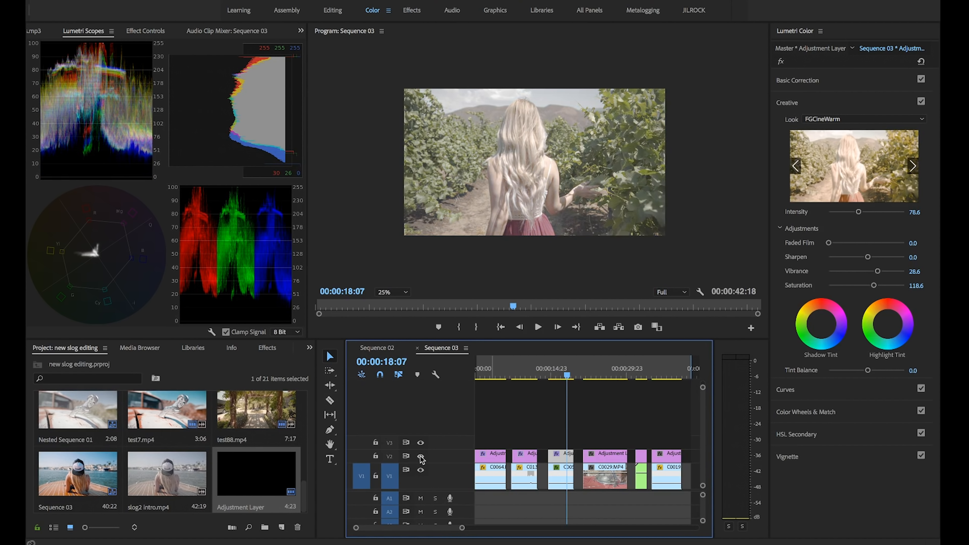
left_click(421, 457)
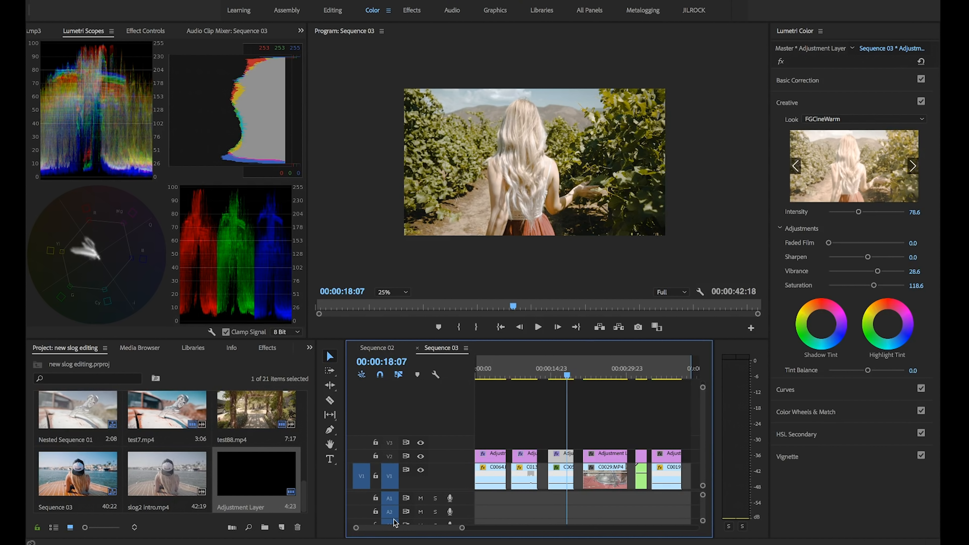
Step: Apply the Slog2 Water look to the adjustment layer above clip C0029.MP4
scroll(400, 528, "down", 1)
scroll(402, 532, "down", 2)
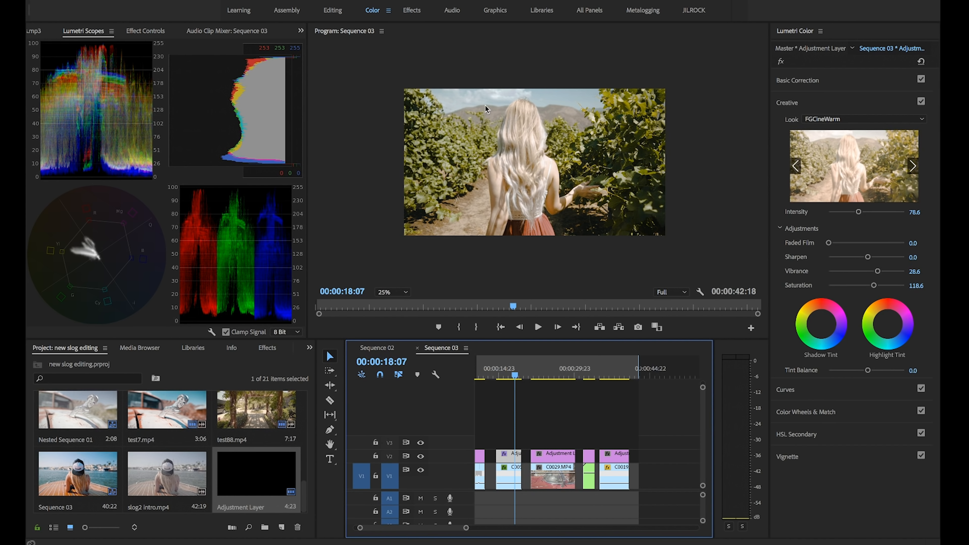
left_click_drag(514, 377, 539, 383)
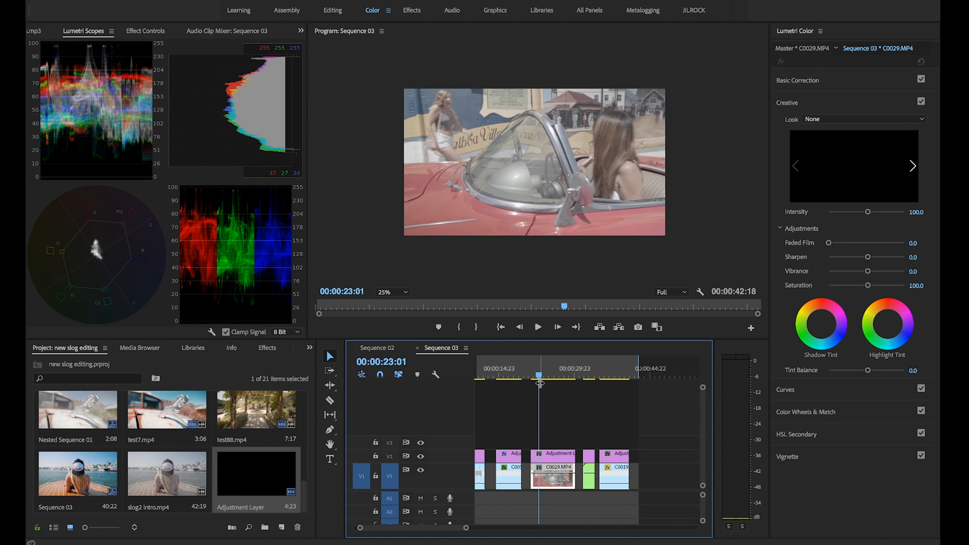
left_click(559, 458)
left_click(922, 122)
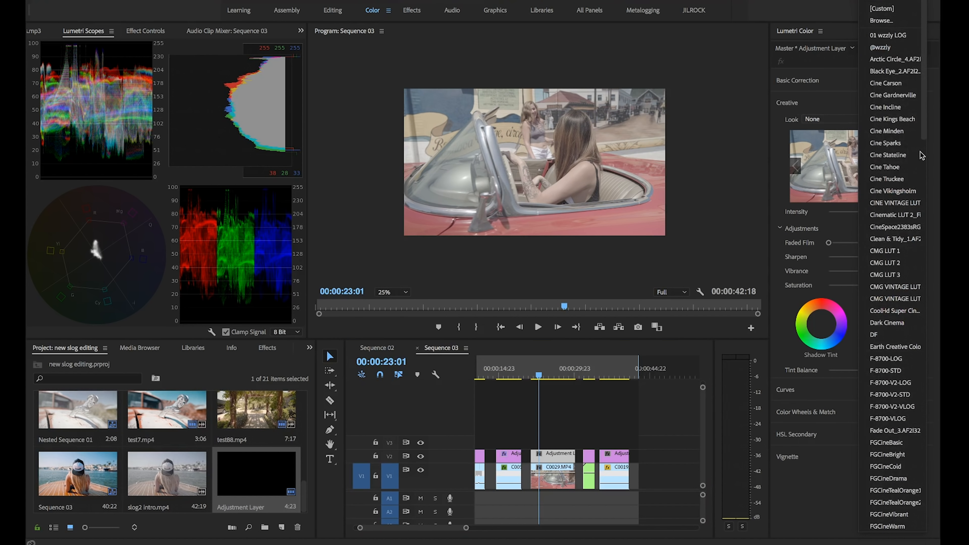
left_click_drag(925, 95, 920, 499)
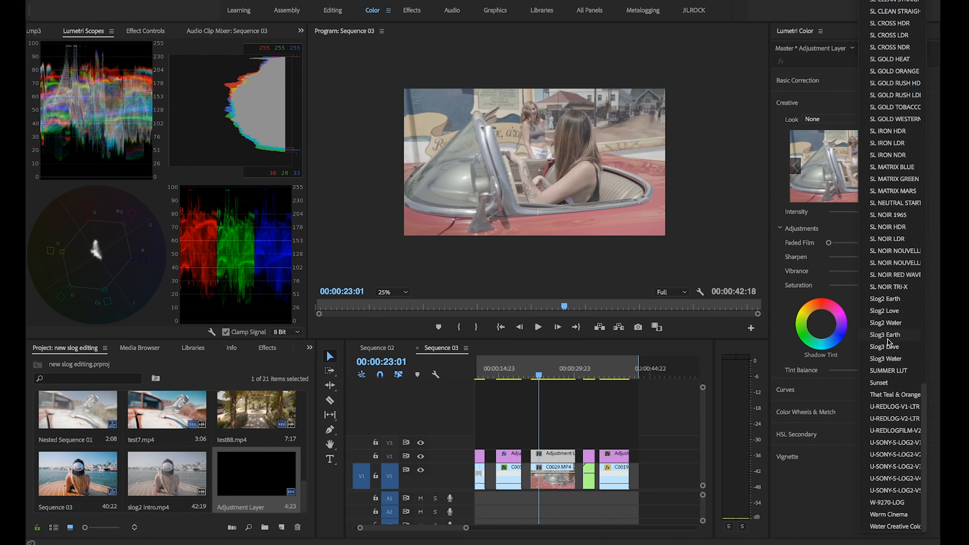
left_click(890, 325)
Step: At 00:00:22:07, darken the shadows with the car clip adjustment layer's RGB curve and anchor the midtones near the diagonal
left_click(537, 377)
mouse_move(537, 377)
left_mouse_down()
mouse_move(552, 378)
mouse_move(533, 381)
left_mouse_up()
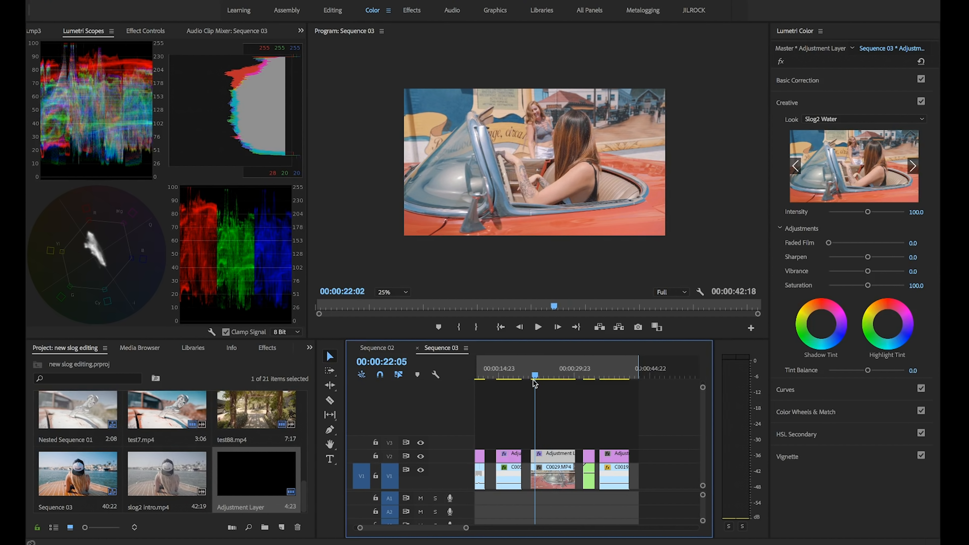
left_click(854, 392)
left_click_drag(825, 289, 827, 301)
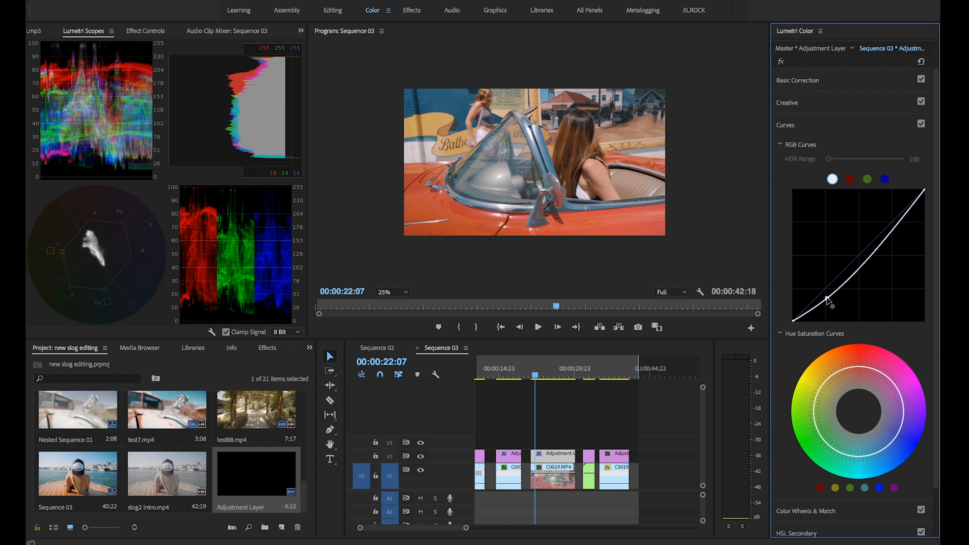
left_click_drag(862, 268, 861, 262)
Step: Set the car clip's Blacks to -21.4, Shadows to -14.3, Highlights to -21.4 and Contrast to 30.0
left_click(875, 85)
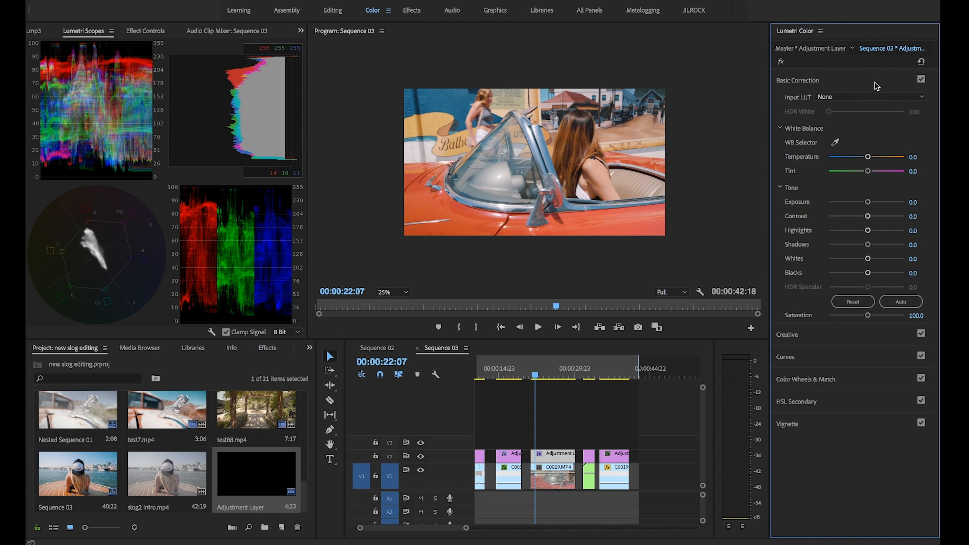
left_click_drag(866, 275, 858, 275)
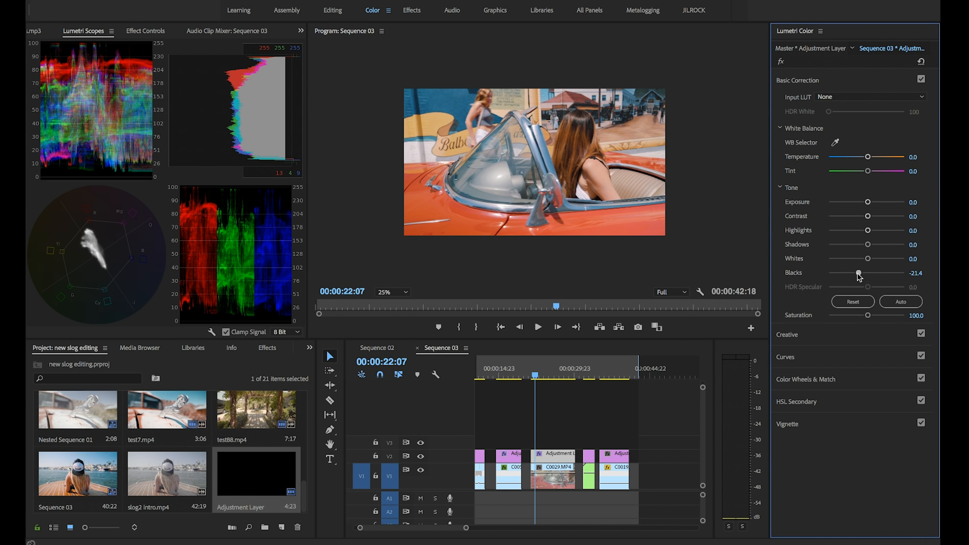
left_click_drag(869, 246, 864, 248)
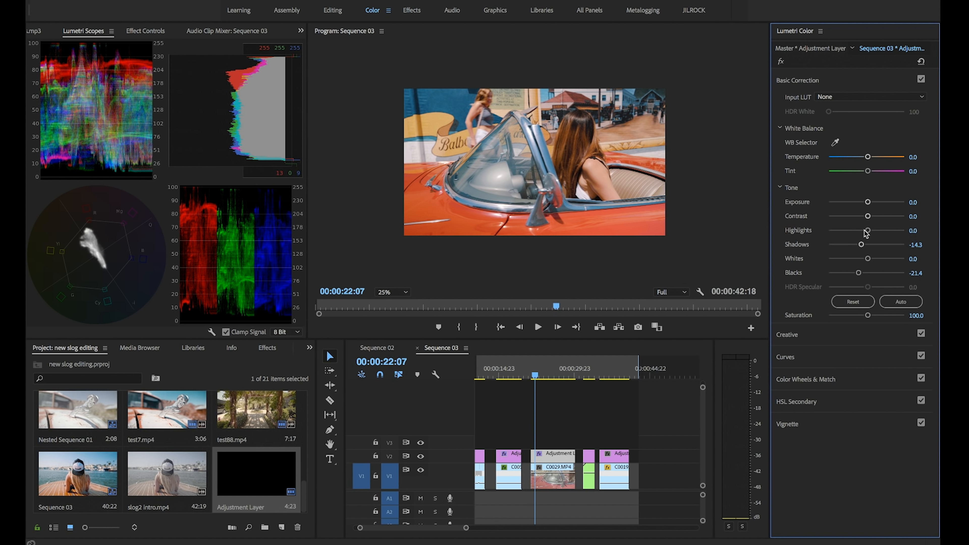
left_click_drag(869, 230, 862, 232)
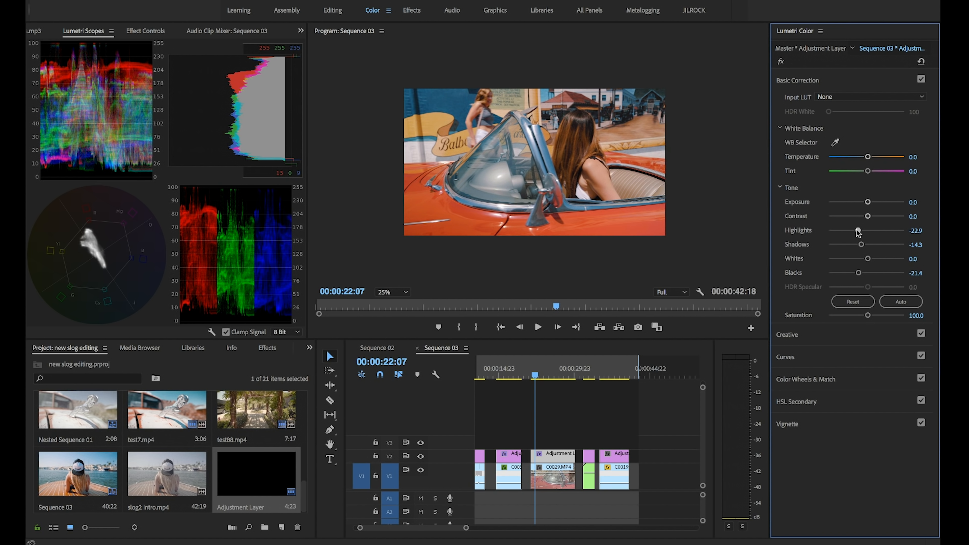
left_click_drag(869, 216, 879, 221)
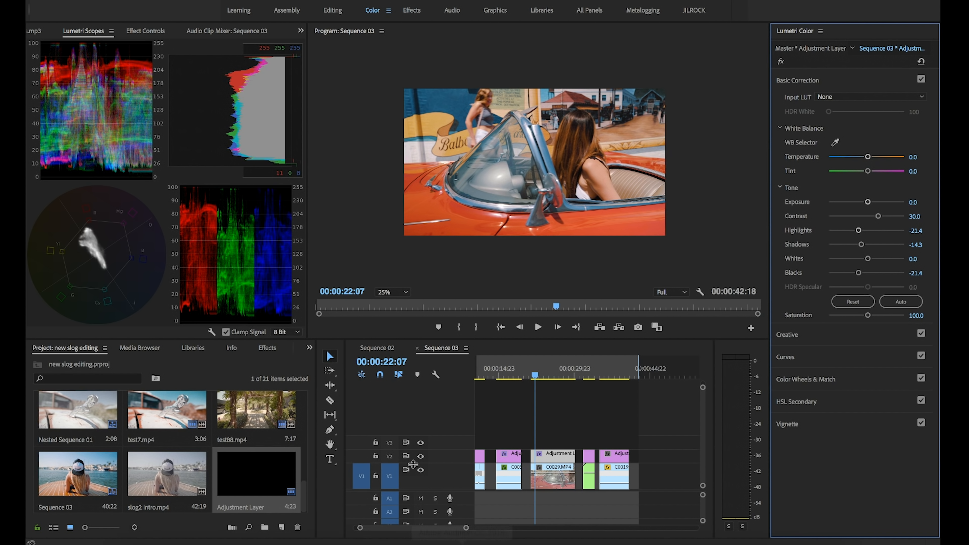
Step: Compare the car clip with and without the V2 adjustment layer and save the project
left_click(421, 457)
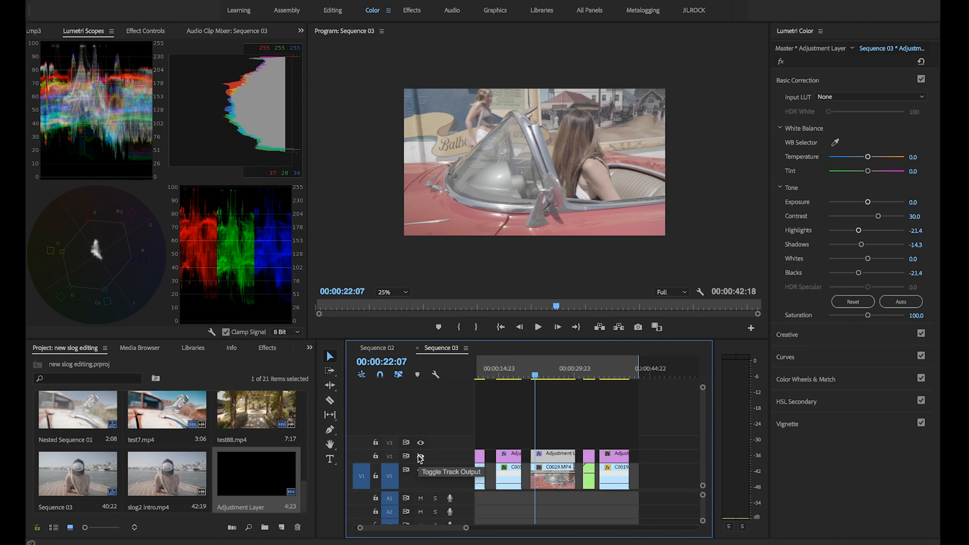
key("ctrl+s")
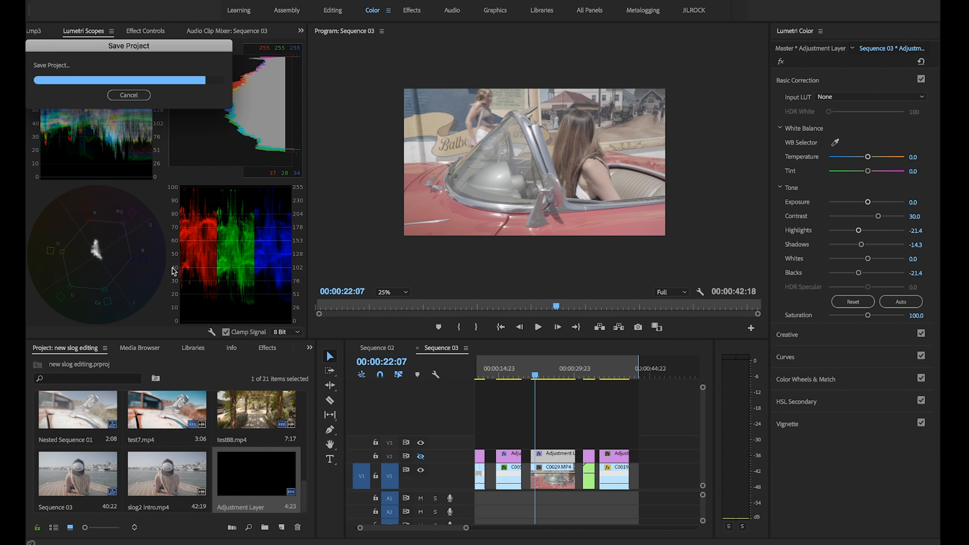
left_click(421, 457)
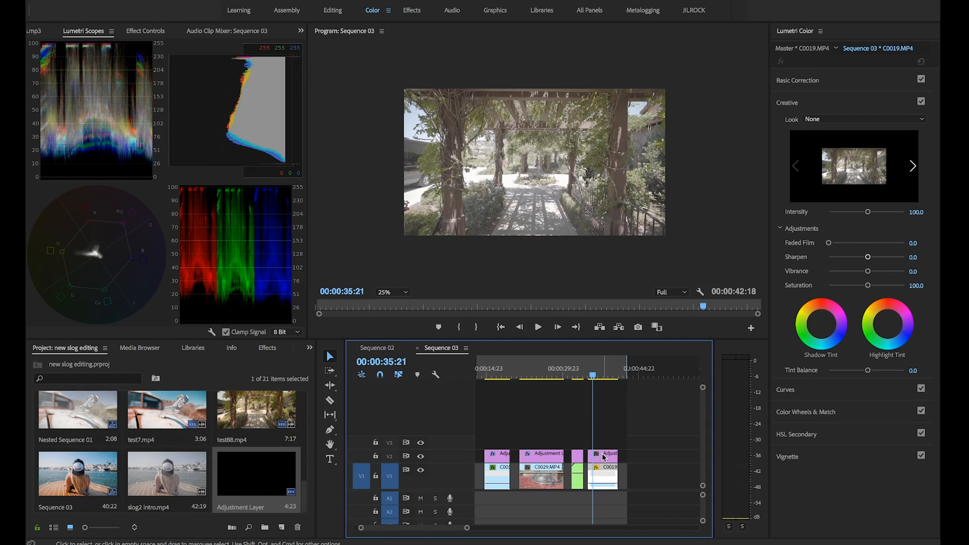
Step: Darken the shadows with the RGB curve on the adjustment layer above C0019.MP4 and anchor the midtones on the diagonal
left_click(602, 459)
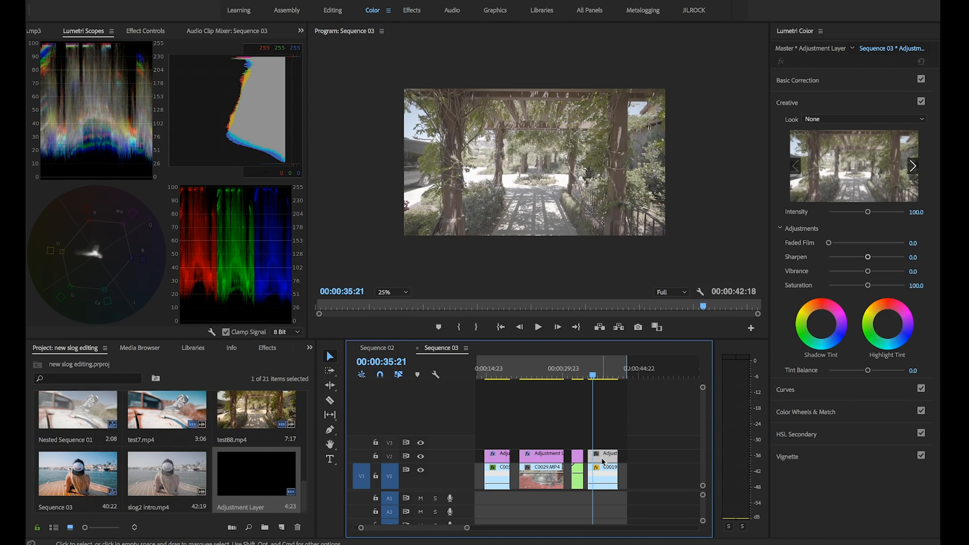
left_click(807, 390)
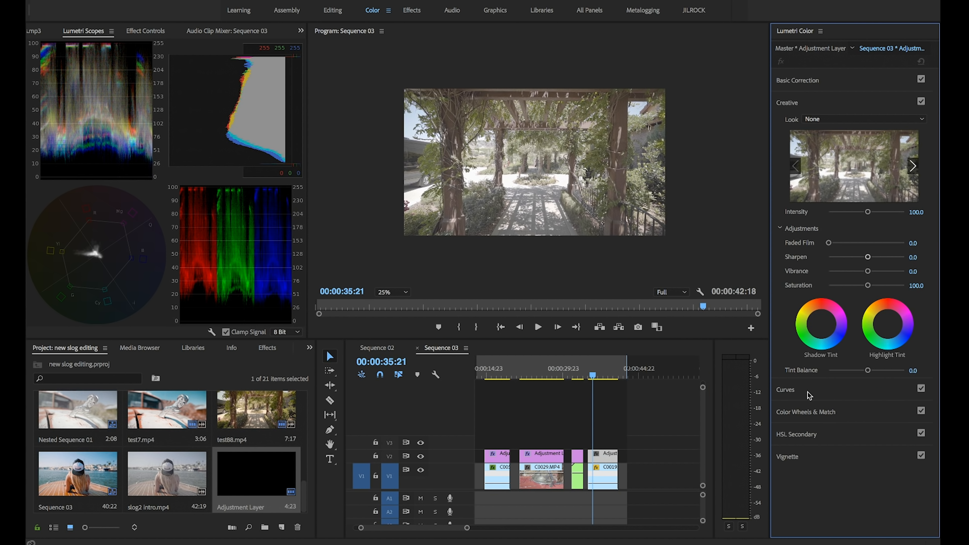
left_click(826, 300)
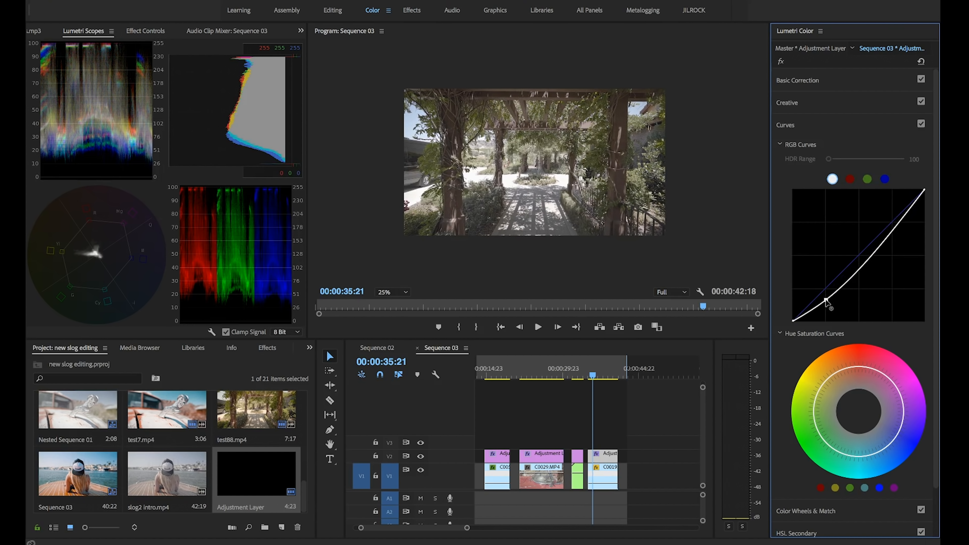
left_click_drag(865, 266, 862, 255)
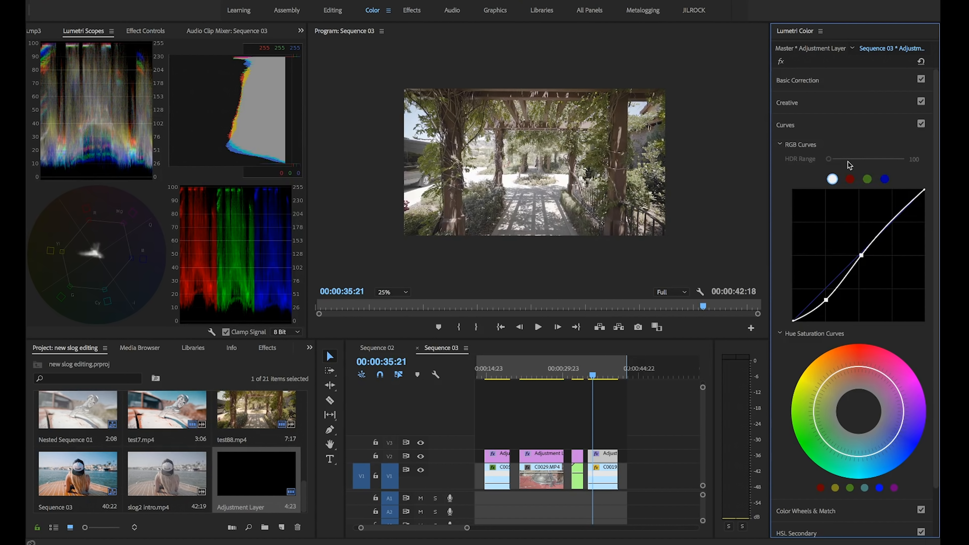
Step: Set the pergola clip's basic Saturation to 147.1 and compare it with and without the V2 adjustment layer
left_click(852, 87)
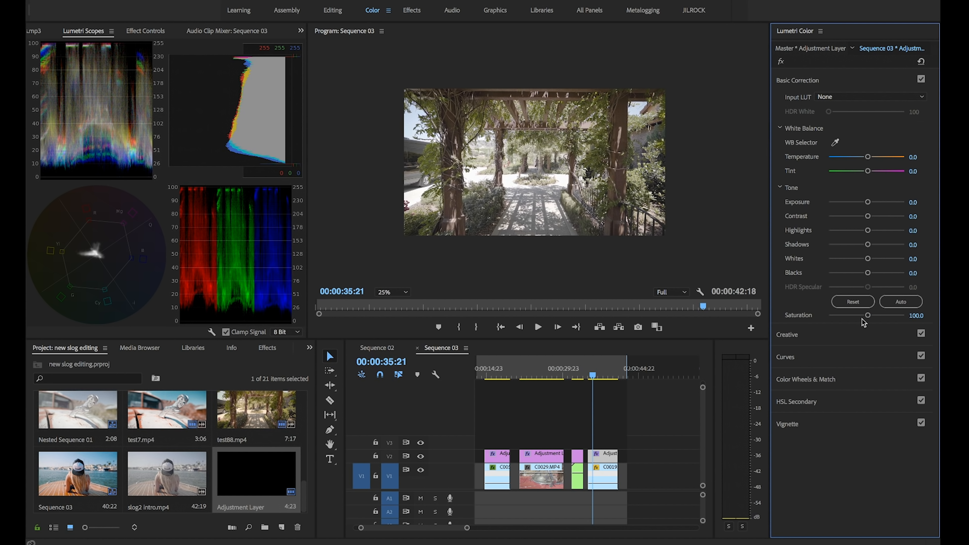
left_click_drag(867, 316, 885, 321)
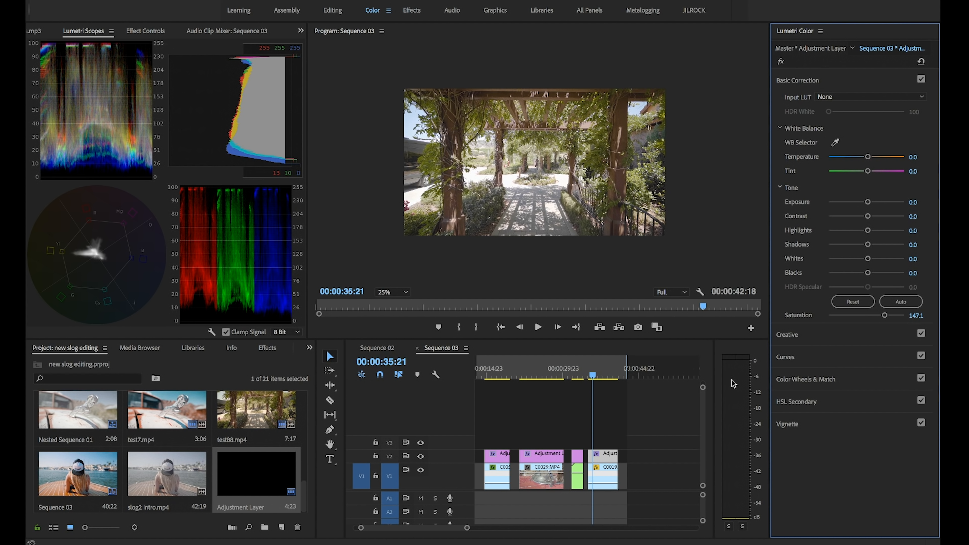
left_click(421, 457)
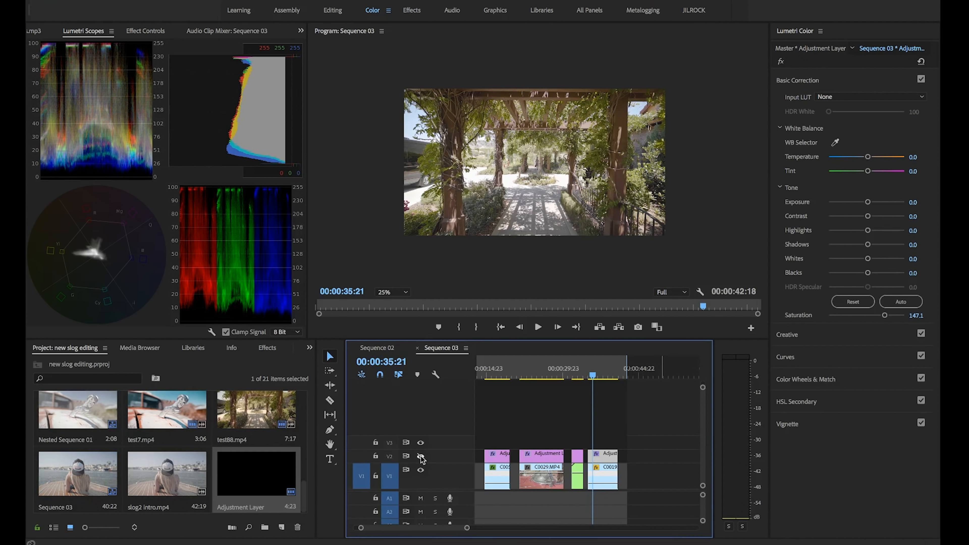
left_click(422, 456)
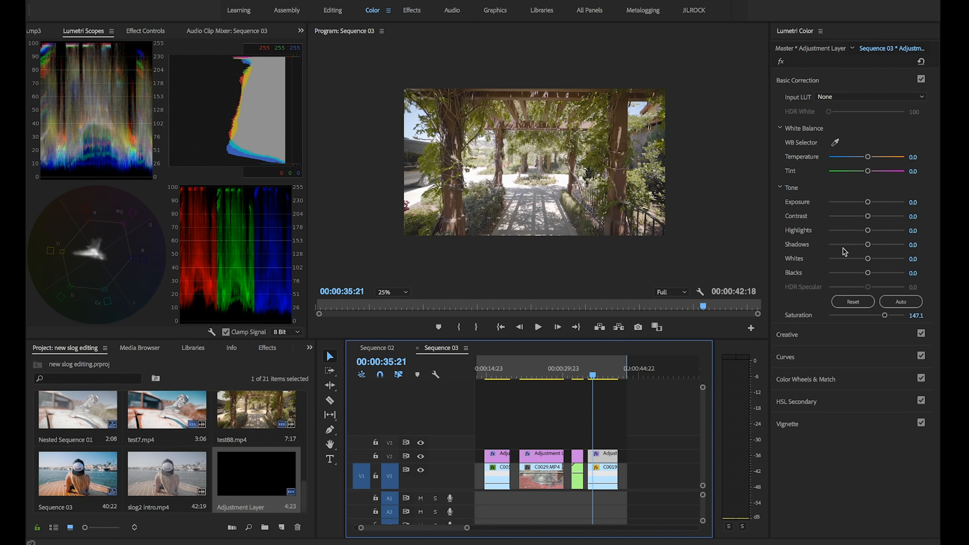
Step: Set the pergola clip's Highlights to 20.0, Shadows to -30.0, Whites to -12.9 and Blacks to -21.4, playing it to check the tones
left_click_drag(868, 251, 874, 231)
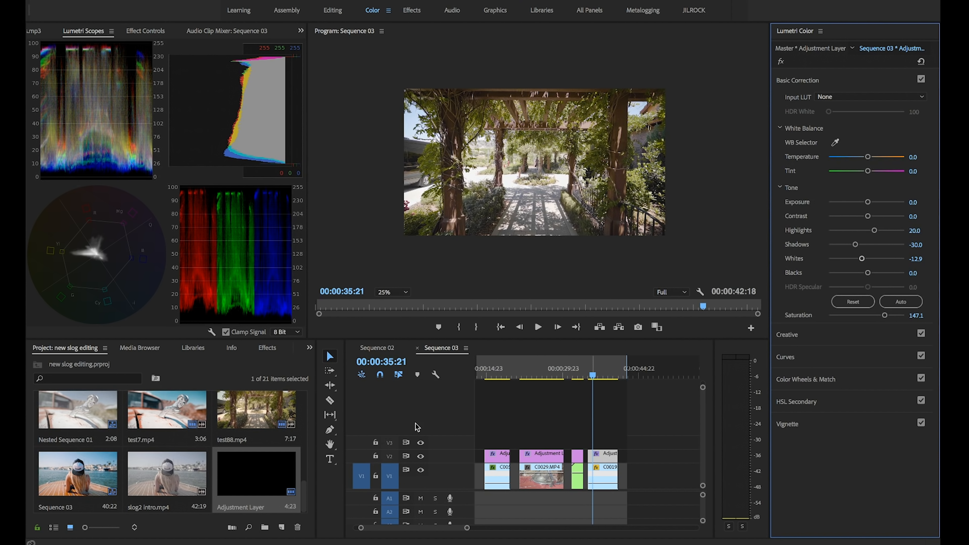
left_click(538, 327)
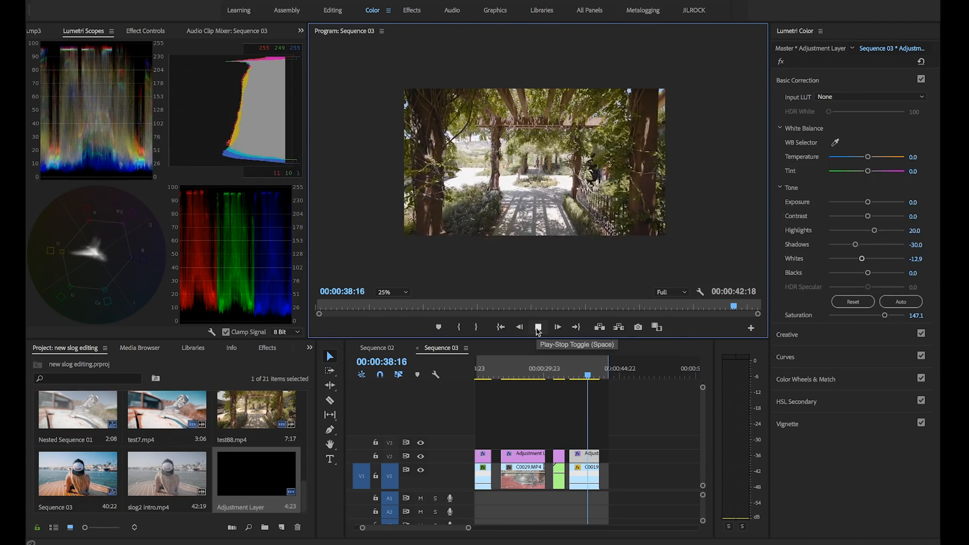
left_click(537, 328)
left_click(575, 375)
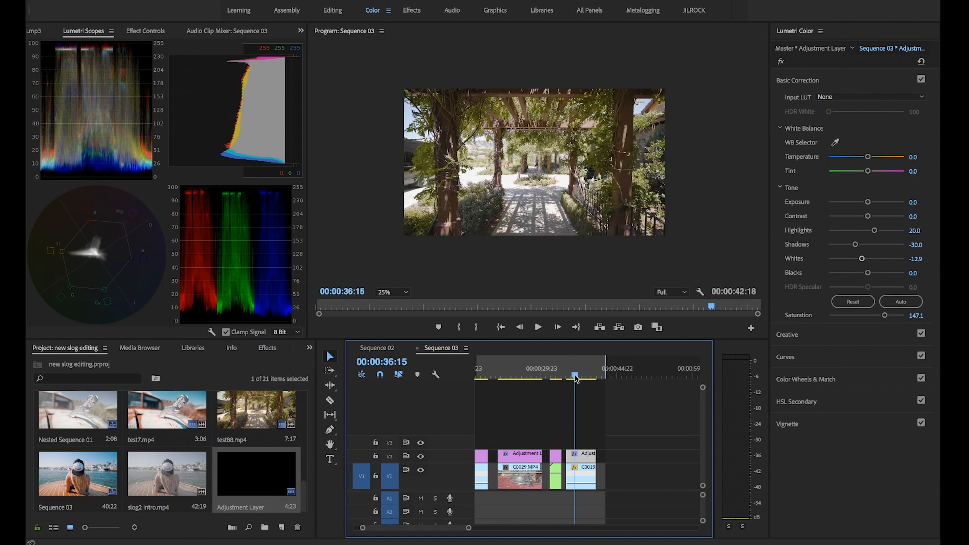
left_click_drag(868, 276, 859, 280)
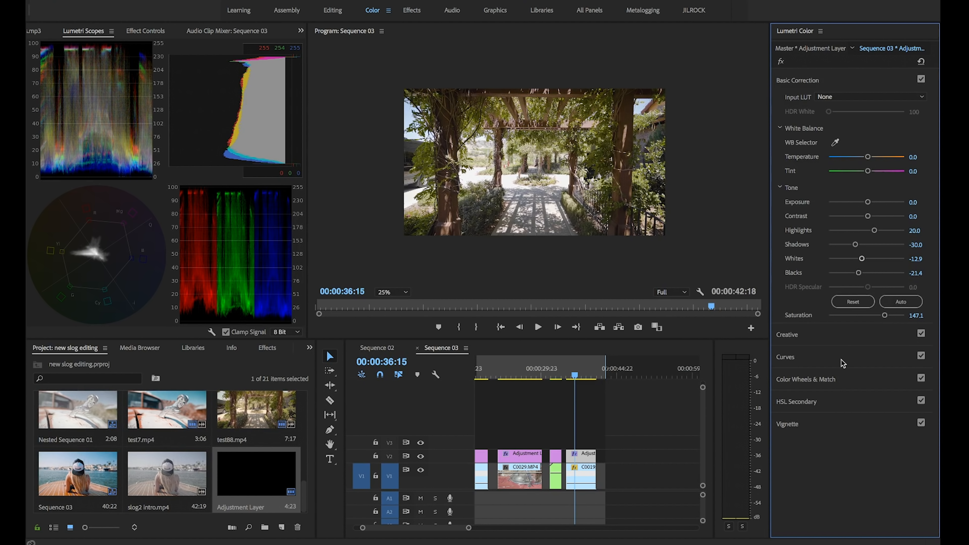
Step: Tint the pergola clip's highlights slightly orange and its shadows slightly blue, and set Temperature to 12.9
left_click(864, 341)
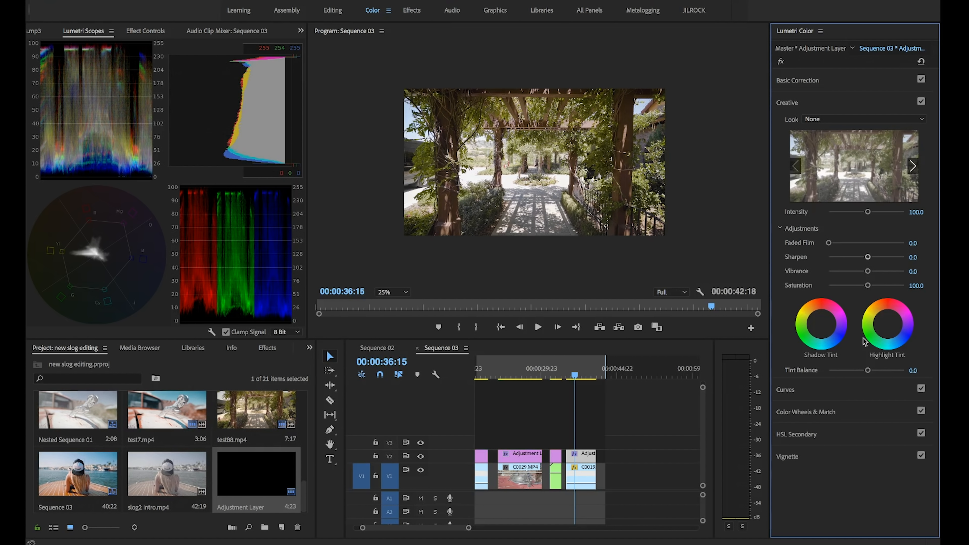
left_click(886, 328)
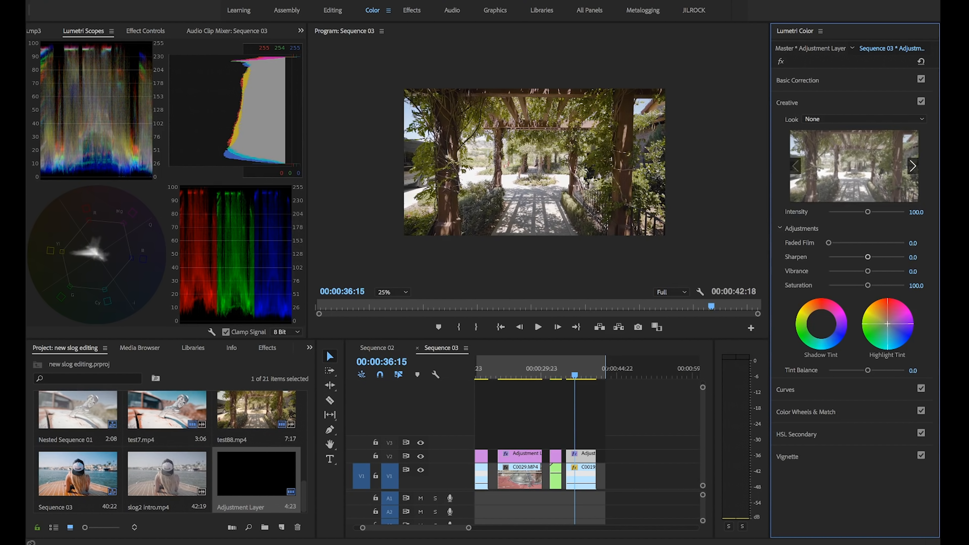
left_click_drag(886, 323, 885, 322)
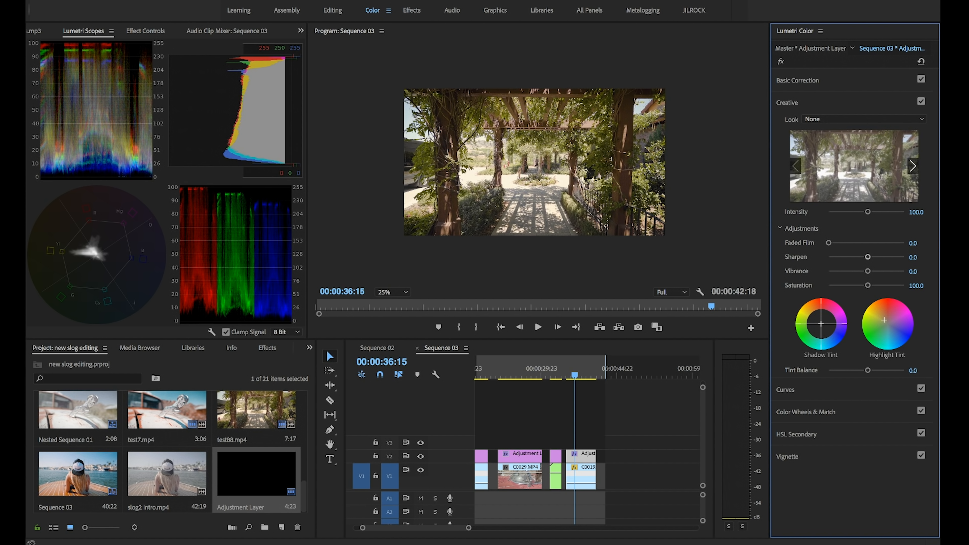
left_click(822, 323)
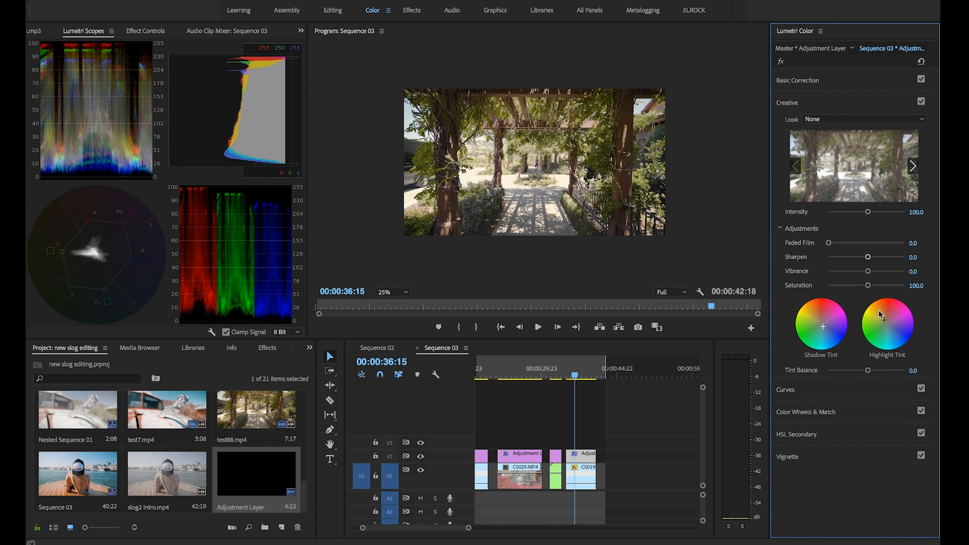
left_click(841, 85)
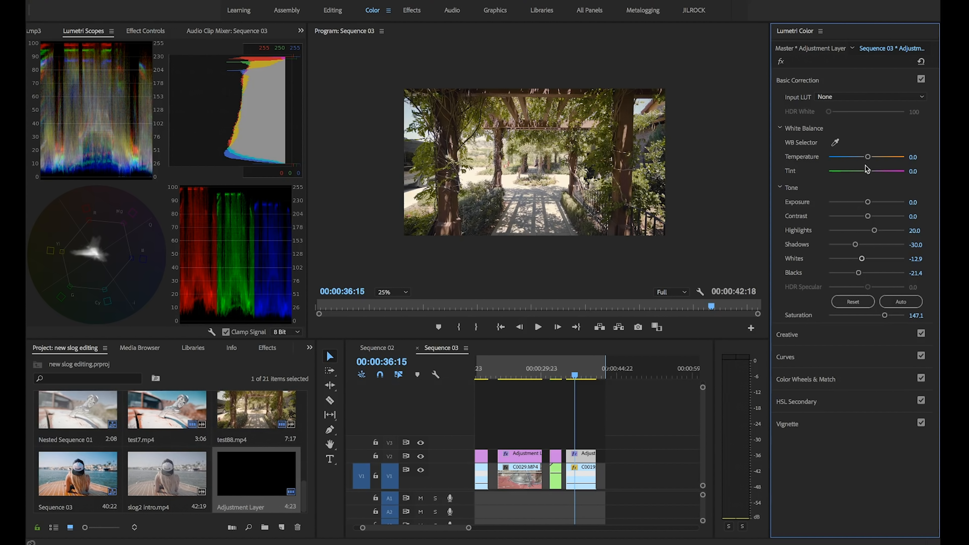
left_click_drag(871, 161, 872, 161)
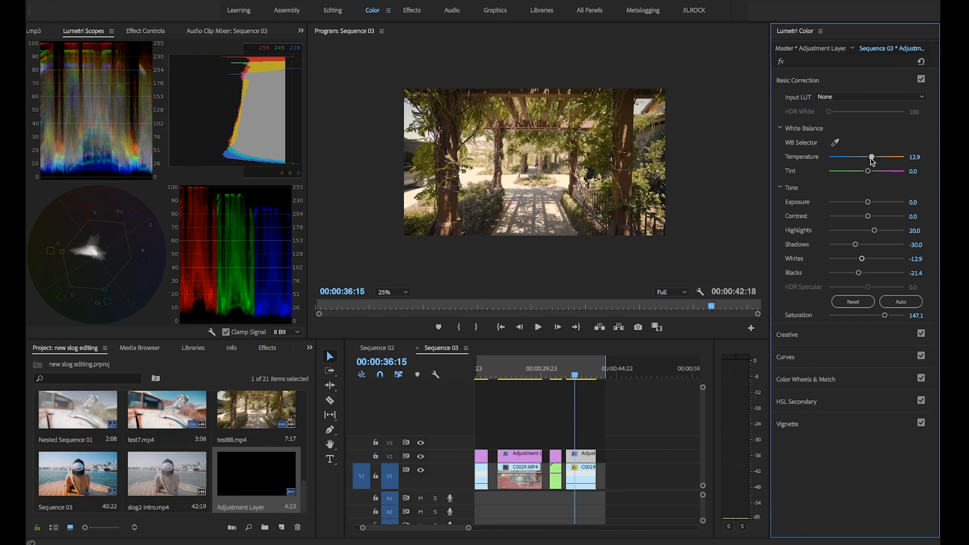
Step: Play the graded pergola clip and compare it at 00:00:36:12 with and without the V2 adjustment layer
left_click_drag(574, 375, 573, 375)
left_click(538, 328)
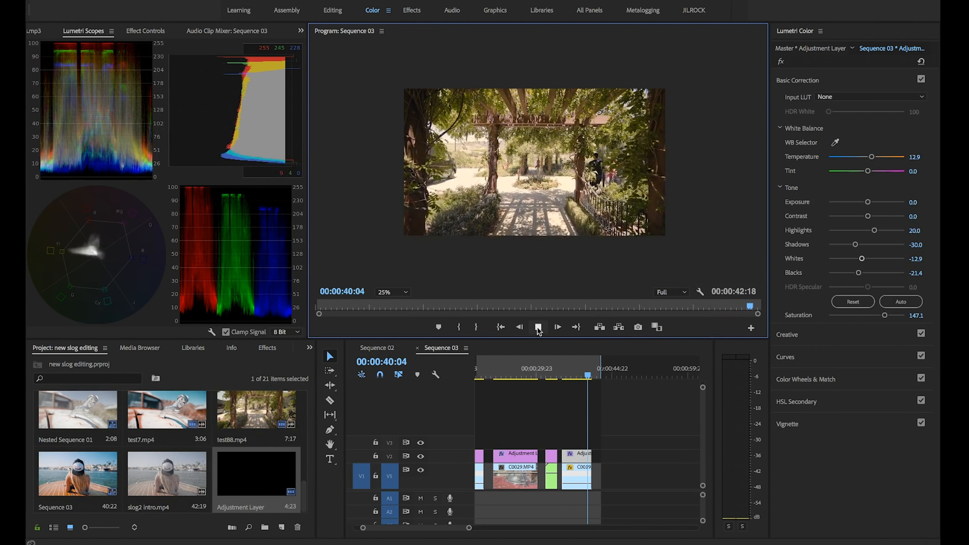
left_click(561, 373)
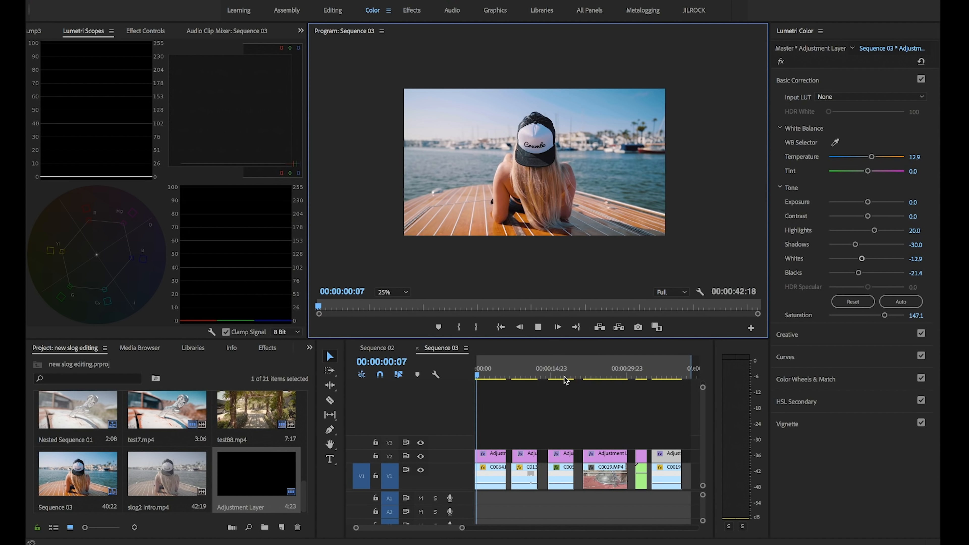
left_click(660, 373)
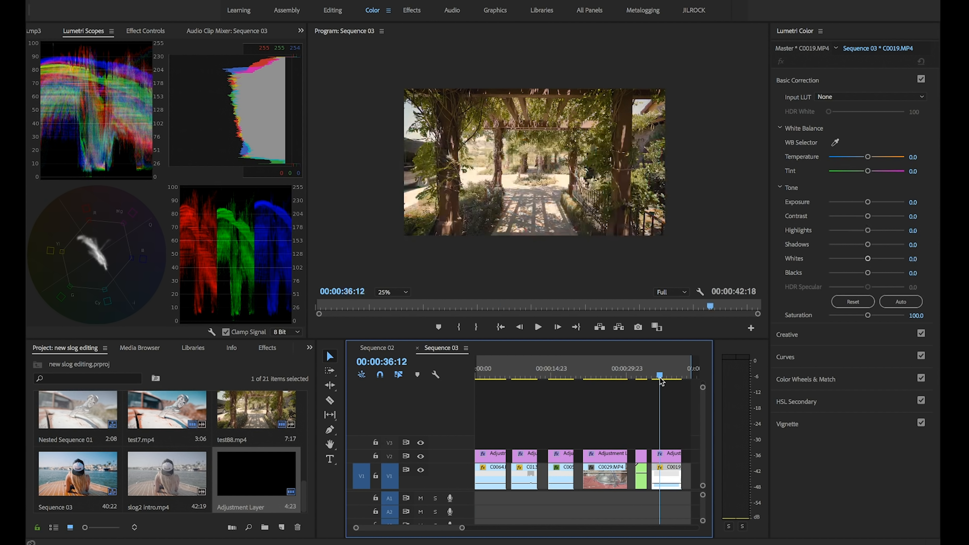
left_click(421, 457)
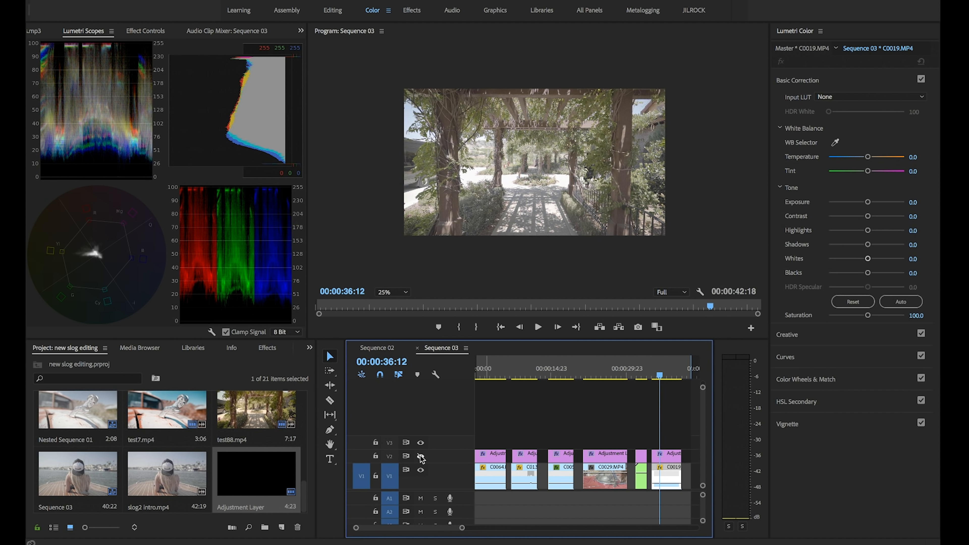
left_click(421, 457)
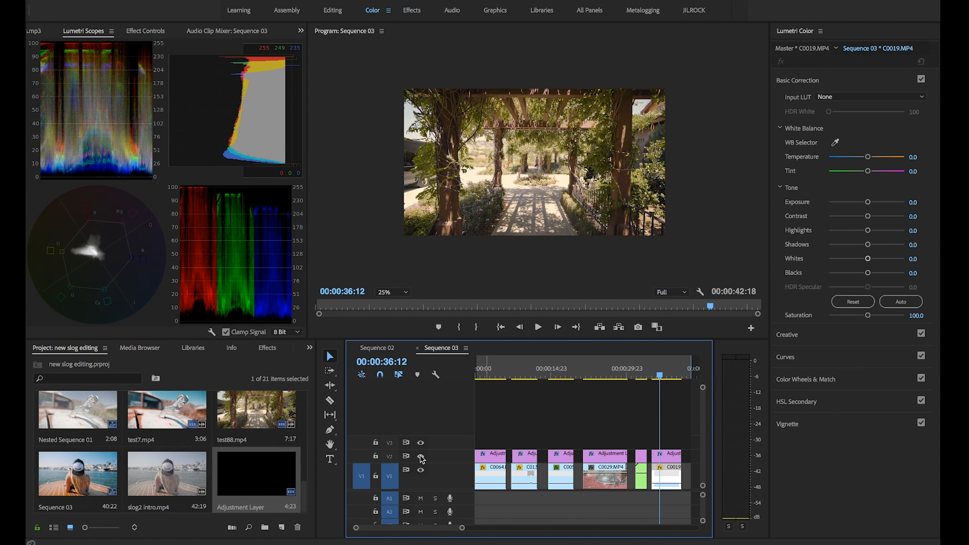